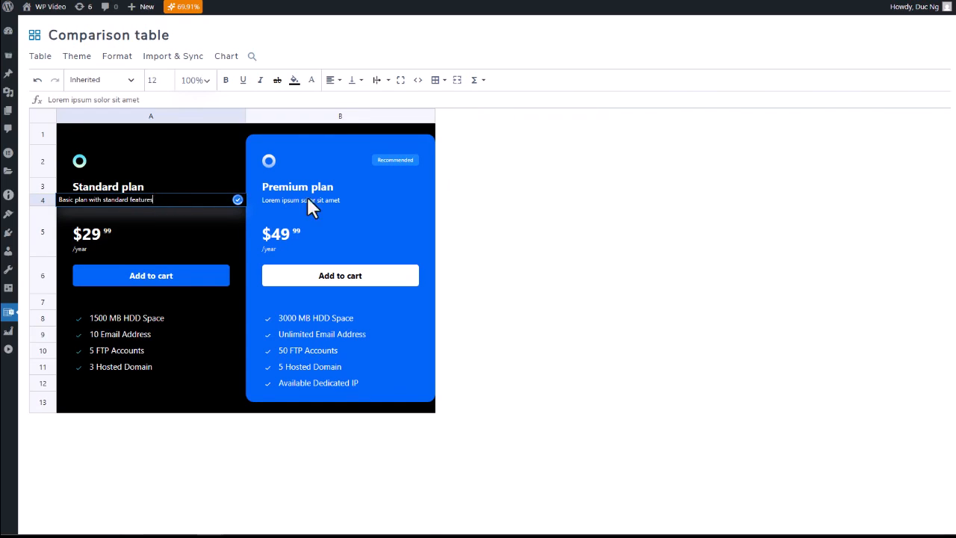
# Step: Replace the Premium plan's description in B4 with "Best seller with fully support"
pyautogui.doubleClick(331, 200)
pyautogui.hotkey('ctrl', 'a')
pyautogui.write('Be')
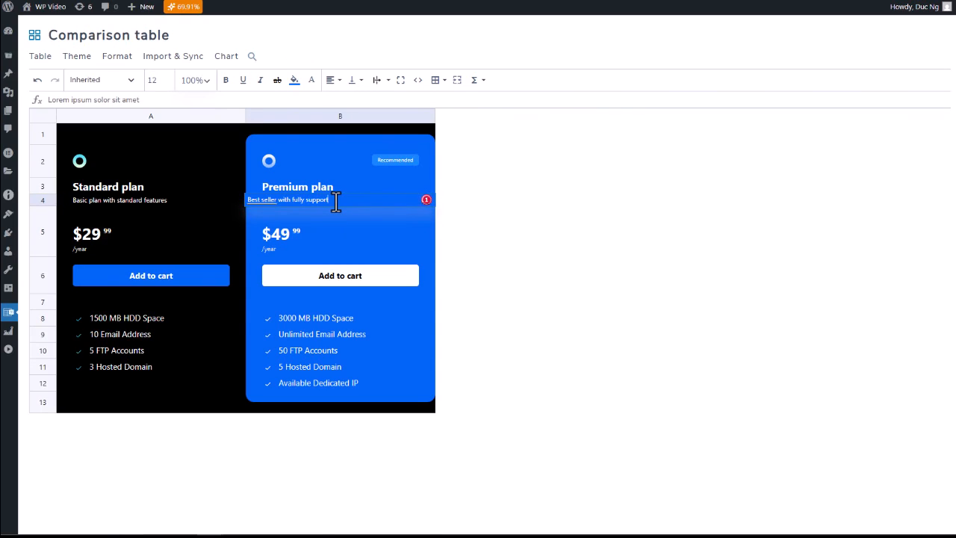
pyautogui.click(111, 316)
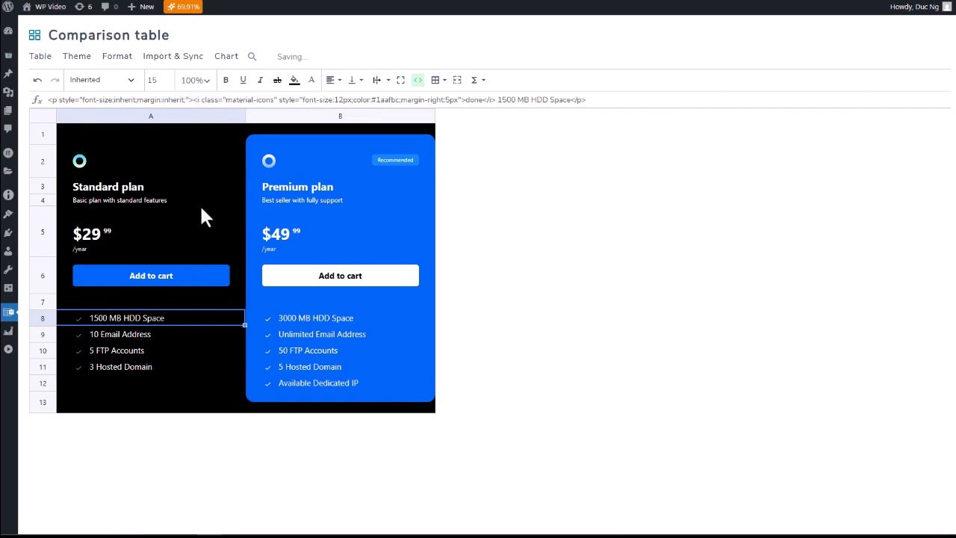
pyautogui.click(123, 335)
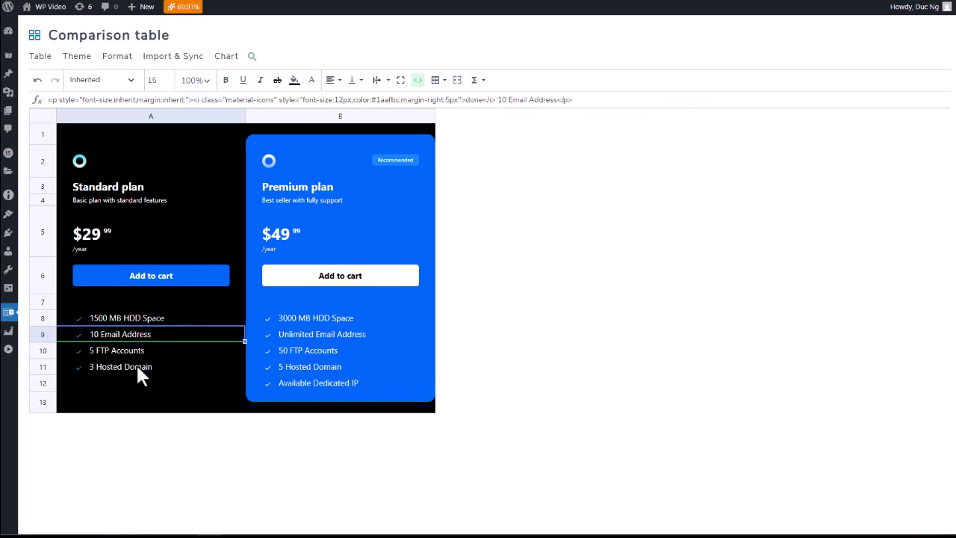
# Step: Change the Premium plan's hosted domain feature in B11 to "Unlimited Hosted Domain"
pyautogui.doubleClick(294, 366)
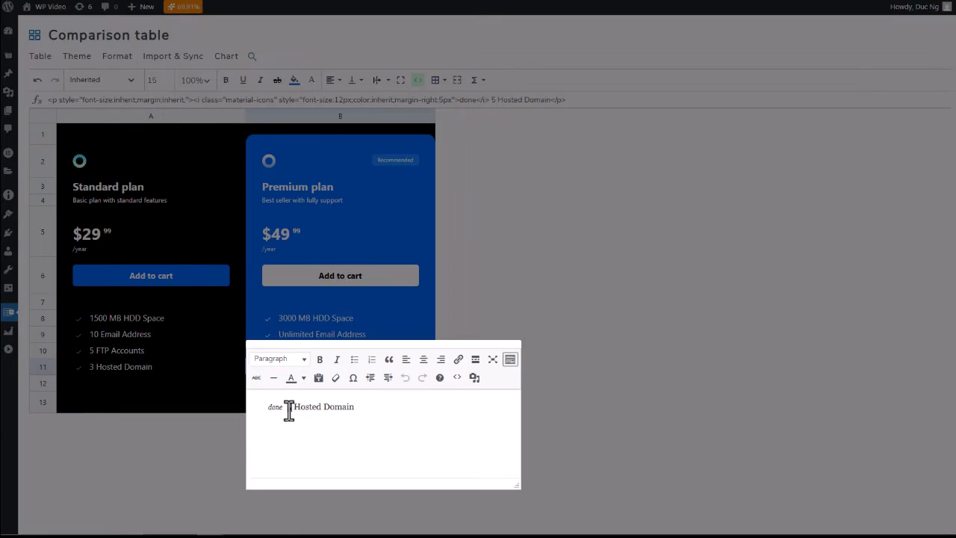
pyautogui.write('Unlimited')
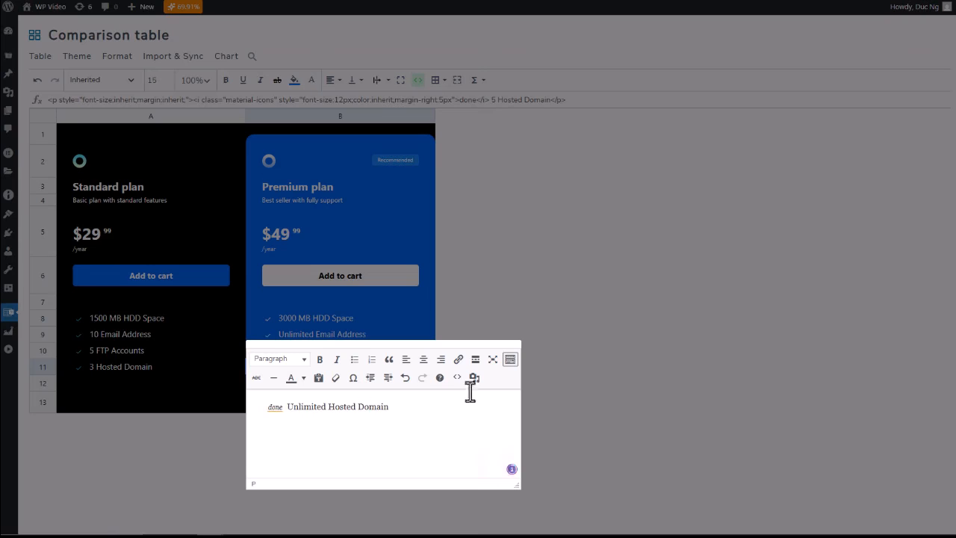
pyautogui.click(580, 383)
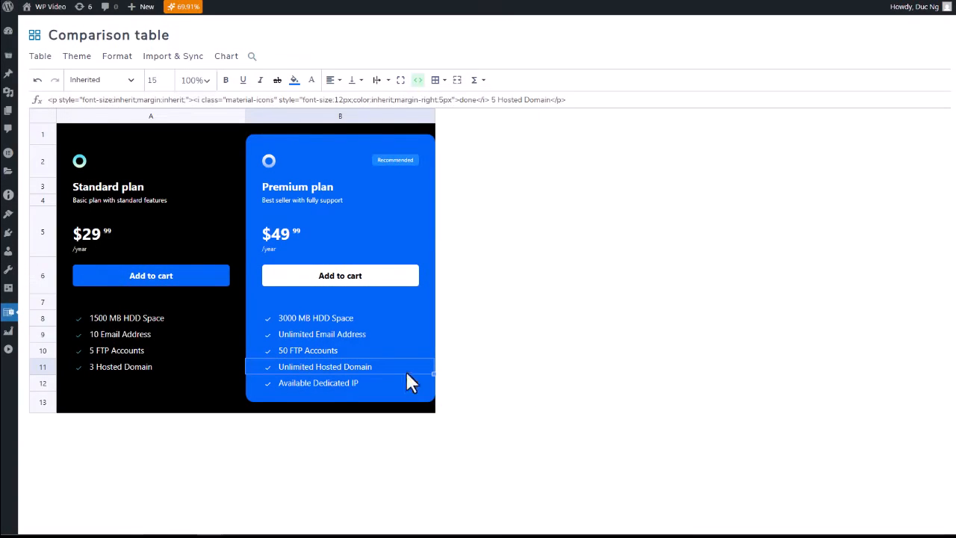
pyautogui.click(315, 352)
pyautogui.click(308, 384)
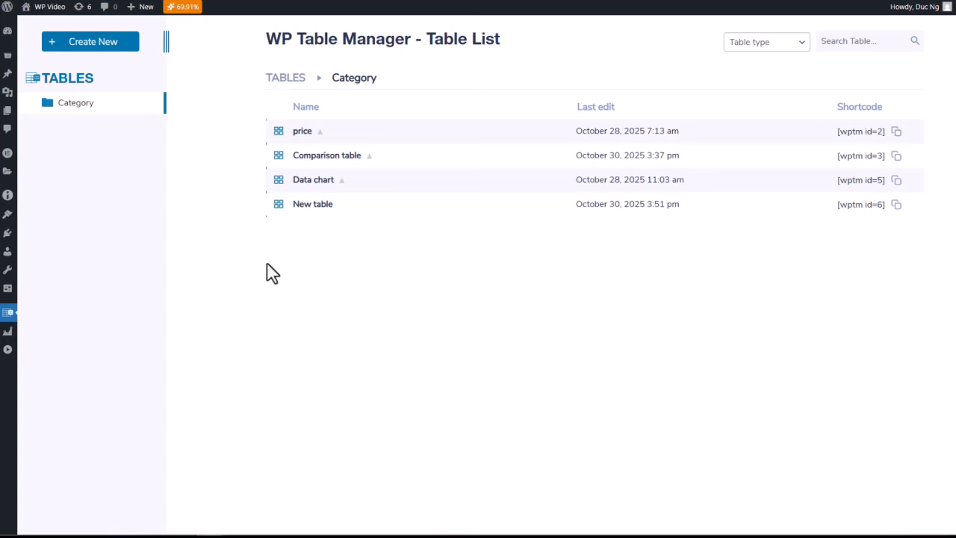
# Step: Create a new blank table from the WP Table Manager table list
pyautogui.moveTo(7, 312)
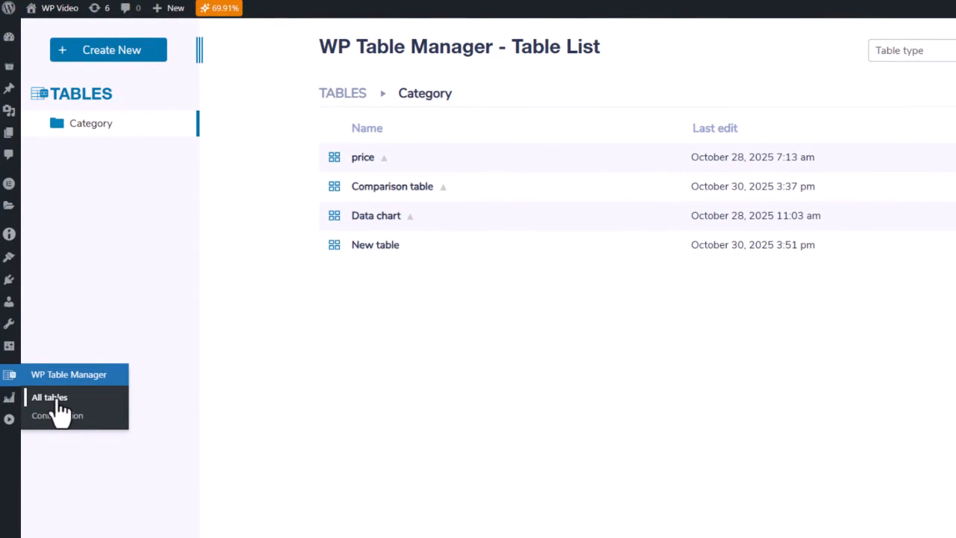
pyautogui.click(123, 57)
pyautogui.click(118, 94)
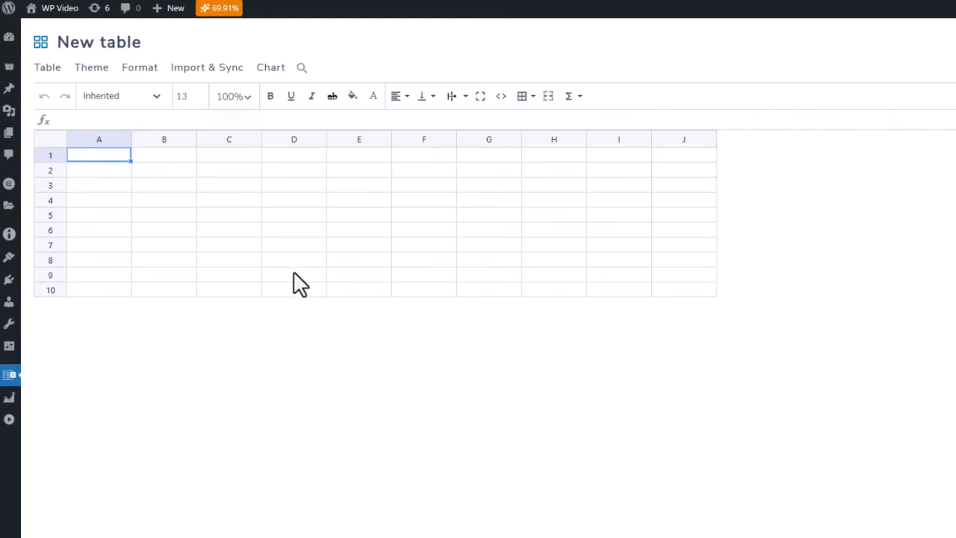
# Step: Enter the column headings "Feature", "Basic Plan" and "Pro Plan" in cells A1 to C1
pyautogui.click(112, 171)
pyautogui.click(109, 156)
pyautogui.write('Feature')
pyautogui.click(168, 158)
pyautogui.write('b')
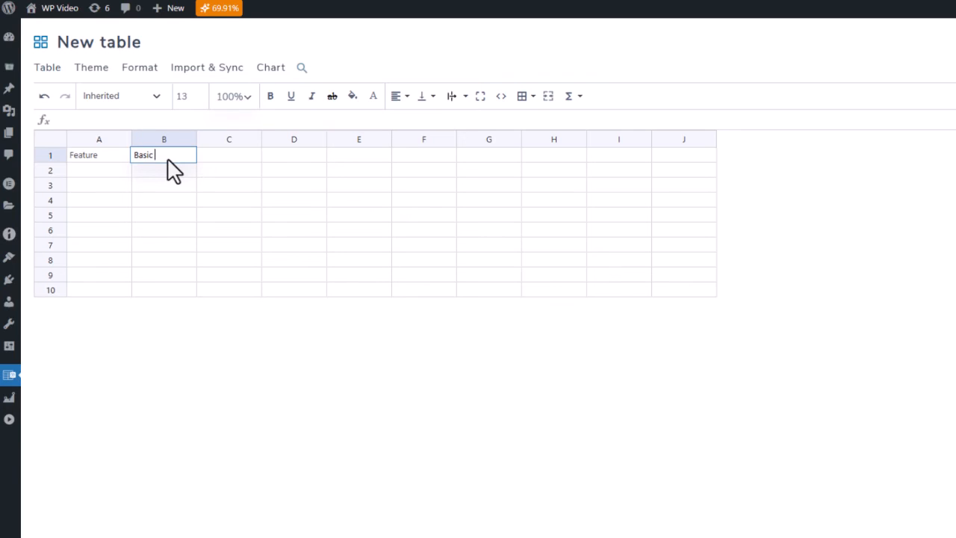
pyautogui.write('asic Plan')
pyautogui.click(235, 167)
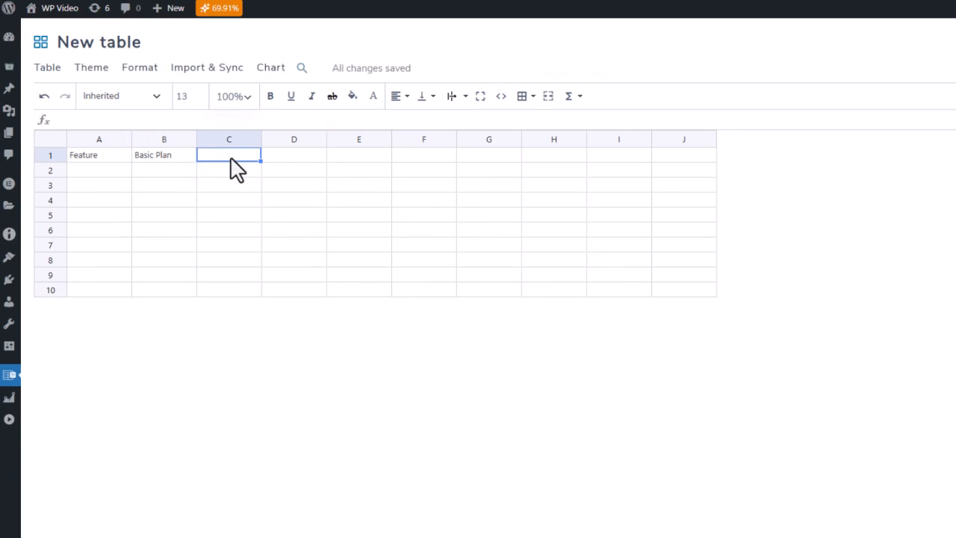
pyautogui.write('Pro Plan')
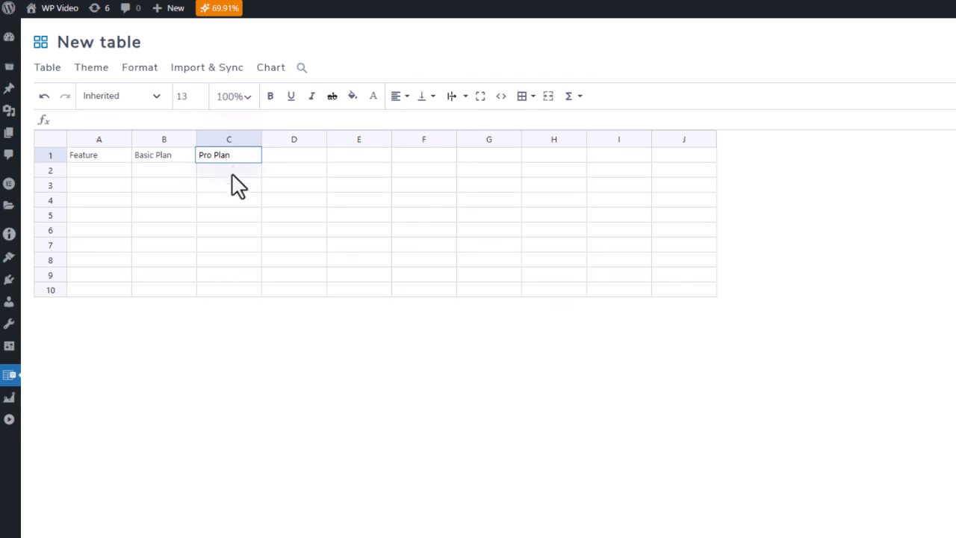
pyautogui.click(229, 214)
# Step: Widen columns A to C to about twice their default width and remove the empty columns D to J
pyautogui.moveTo(196, 138)
pyautogui.mouseDown()
pyautogui.moveTo(186, 137)
pyautogui.moveTo(196, 137)
pyautogui.mouseUp()
pyautogui.moveTo(262, 138); pyautogui.dragTo(326, 138)
pyautogui.moveTo(391, 139); pyautogui.dragTo(871, 141)
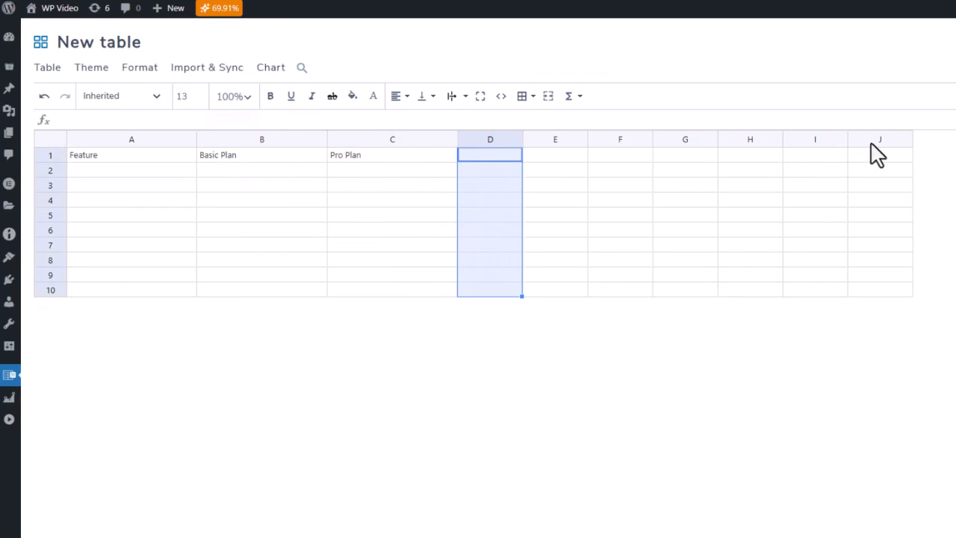
pyautogui.rightClick(786, 141)
pyautogui.moveTo(875, 188)
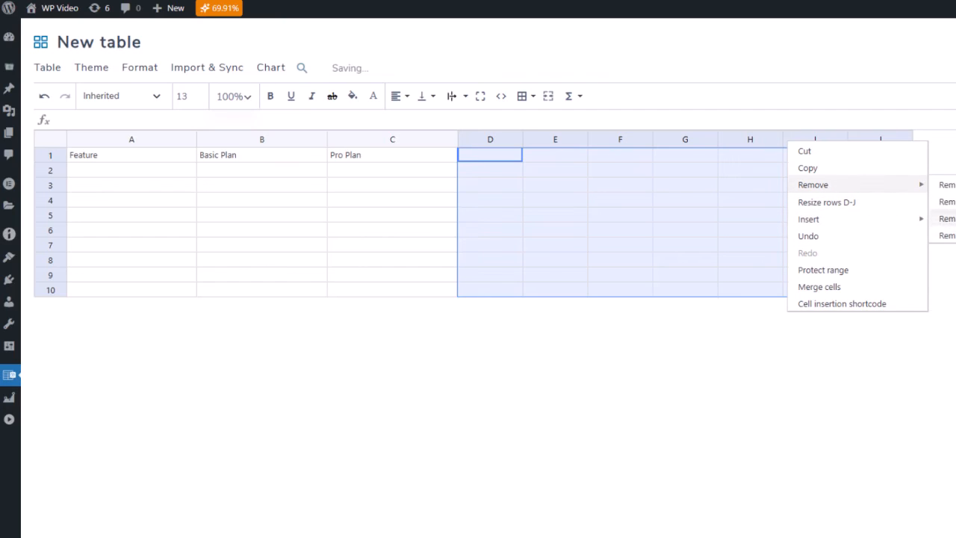
pyautogui.click(946, 202)
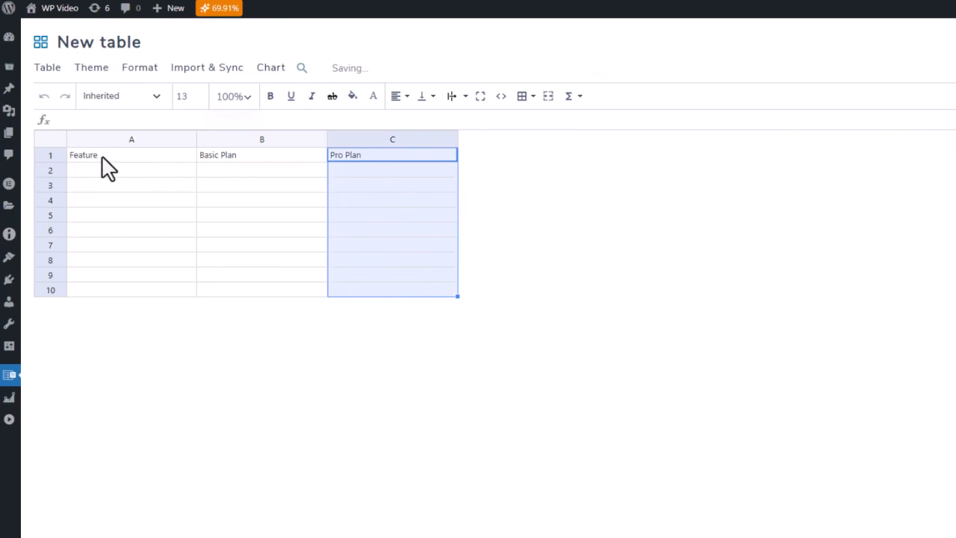
# Step: Make header row 1 about twice as tall and set its text to Arial, size 16
pyautogui.moveTo(59, 161); pyautogui.dragTo(58, 176)
pyautogui.click(47, 168)
pyautogui.click(148, 97)
pyautogui.click(136, 153)
pyautogui.click(202, 97)
pyautogui.click(202, 97)
pyautogui.click(202, 97)
# Step: Center the header row's text horizontally and vertically and make it bold
pyautogui.click(396, 97)
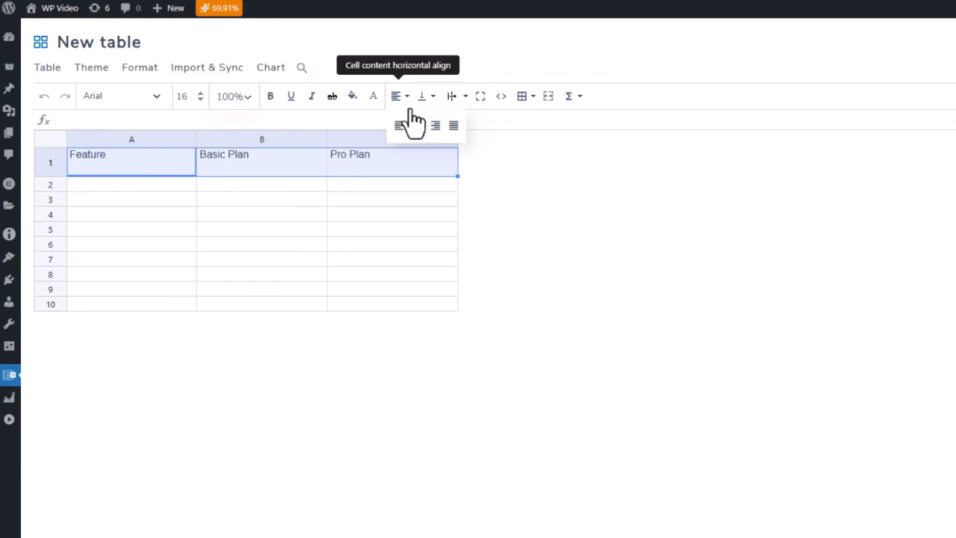
pyautogui.click(418, 127)
pyautogui.click(428, 97)
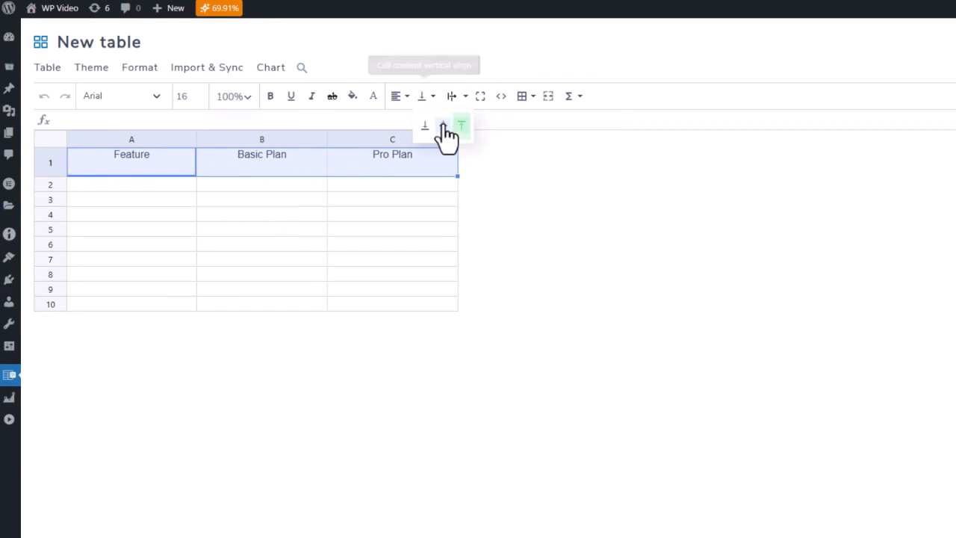
pyautogui.click(437, 125)
pyautogui.click(271, 98)
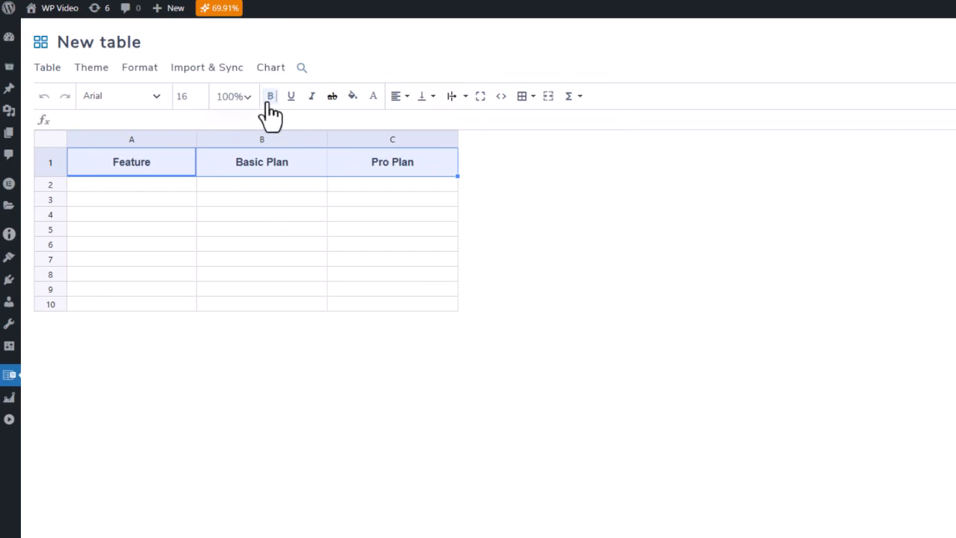
pyautogui.click(422, 97)
pyautogui.click(442, 127)
pyautogui.click(371, 200)
# Step: Fill the header row's cells with black
pyautogui.click(45, 162)
pyautogui.click(352, 95)
pyautogui.moveTo(392, 159); pyautogui.dragTo(347, 252)
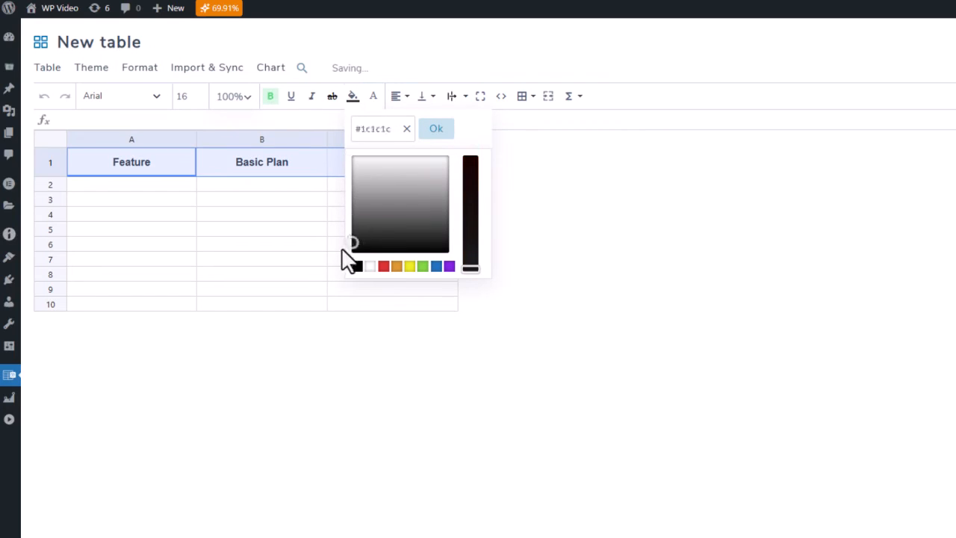
pyautogui.click(335, 266)
# Step: Set the header row's text color to white and its background fill to grey #727272
pyautogui.click(373, 98)
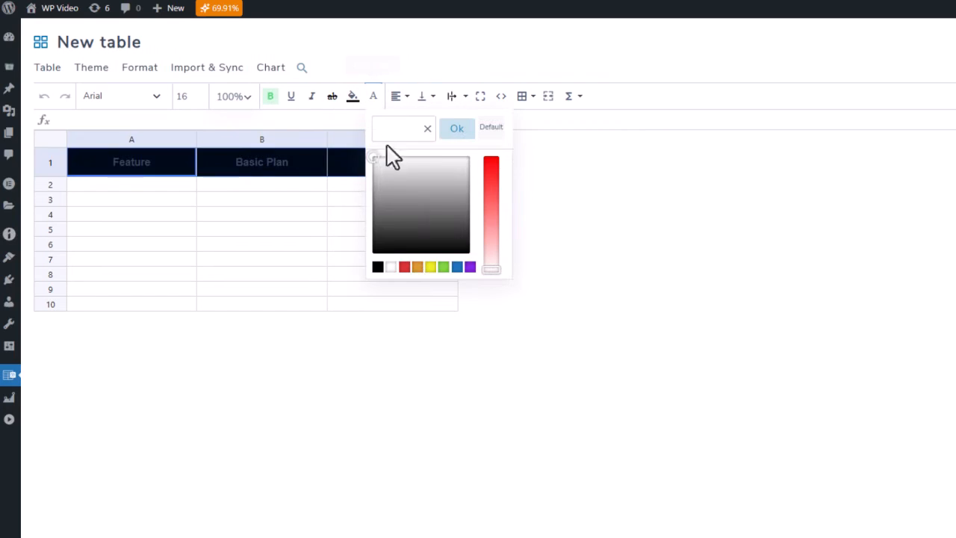
pyautogui.moveTo(395, 177); pyautogui.dragTo(469, 157)
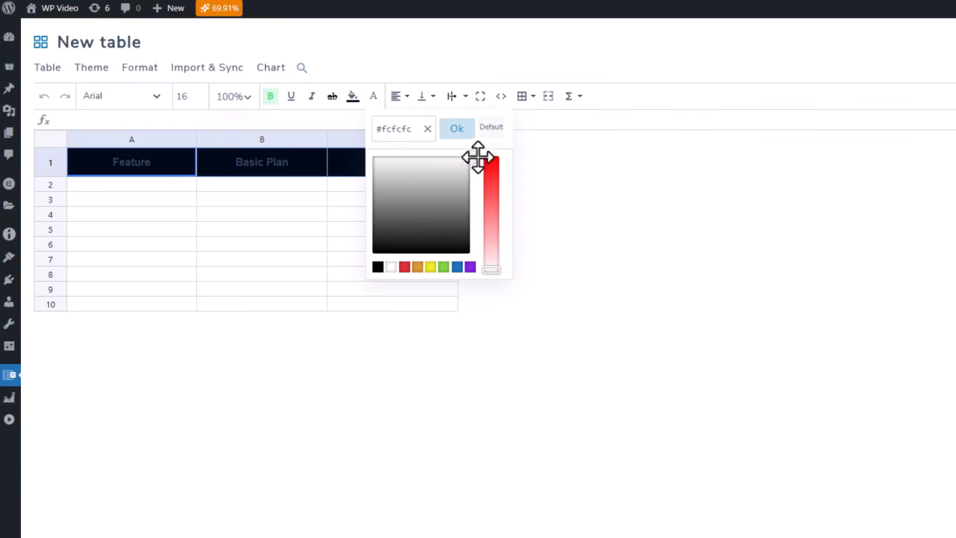
pyautogui.click(351, 99)
pyautogui.moveTo(348, 252); pyautogui.dragTo(353, 210)
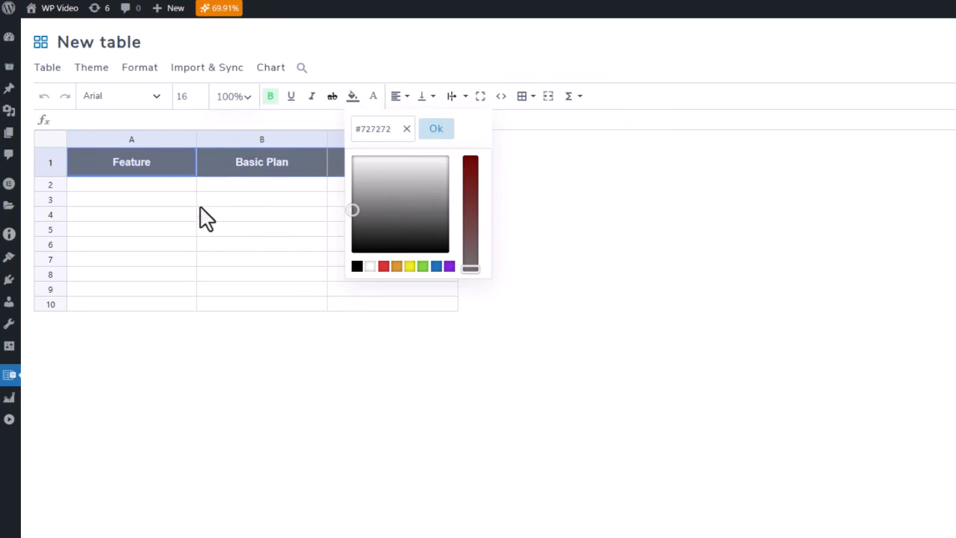
pyautogui.click(160, 187)
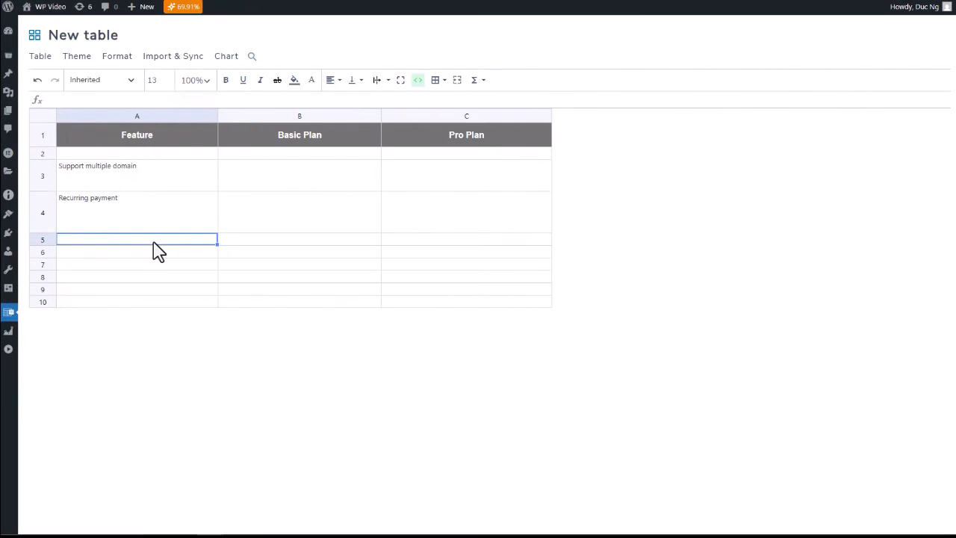
# Step: Make row 5 taller and enter "Date limited" as the feature name in A5
pyautogui.doubleClick(153, 249)
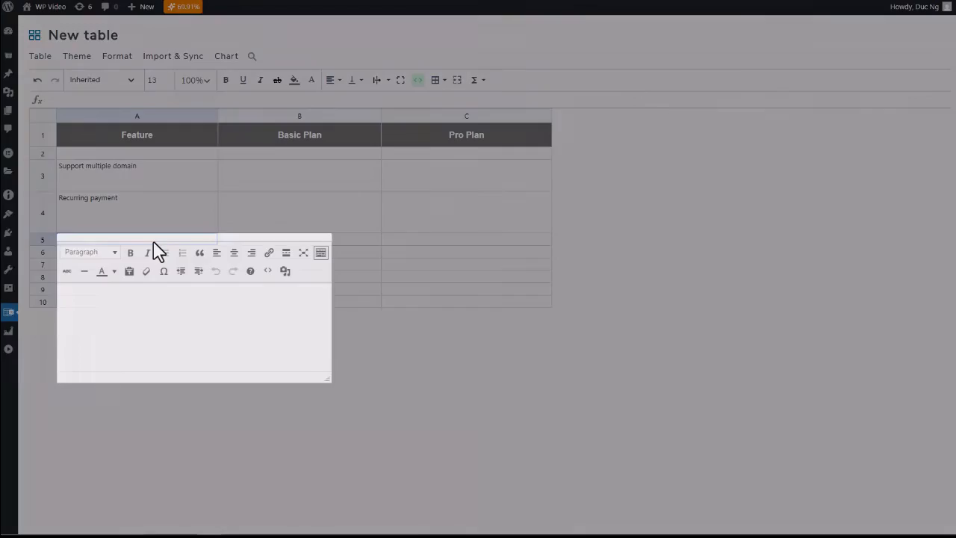
pyautogui.click(350, 311)
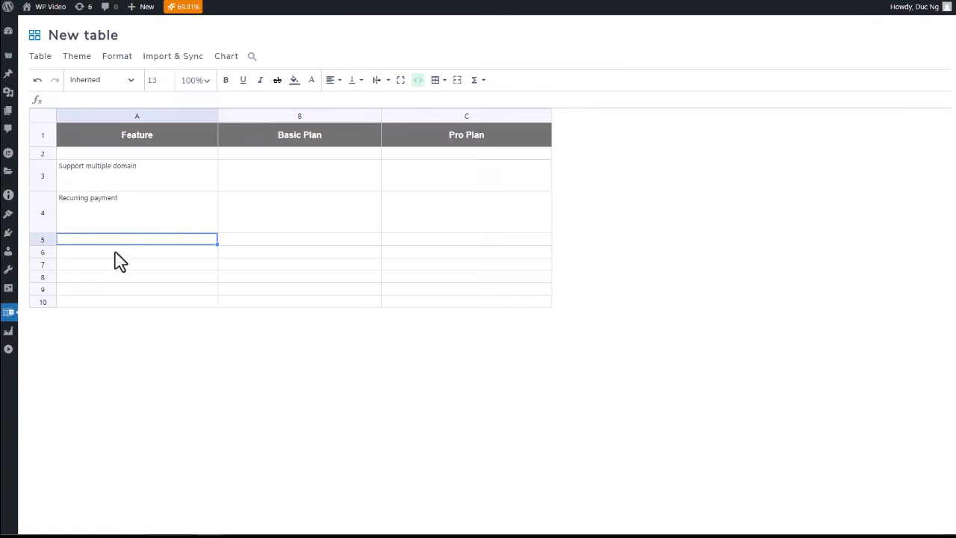
pyautogui.moveTo(45, 245); pyautogui.dragTo(42, 255)
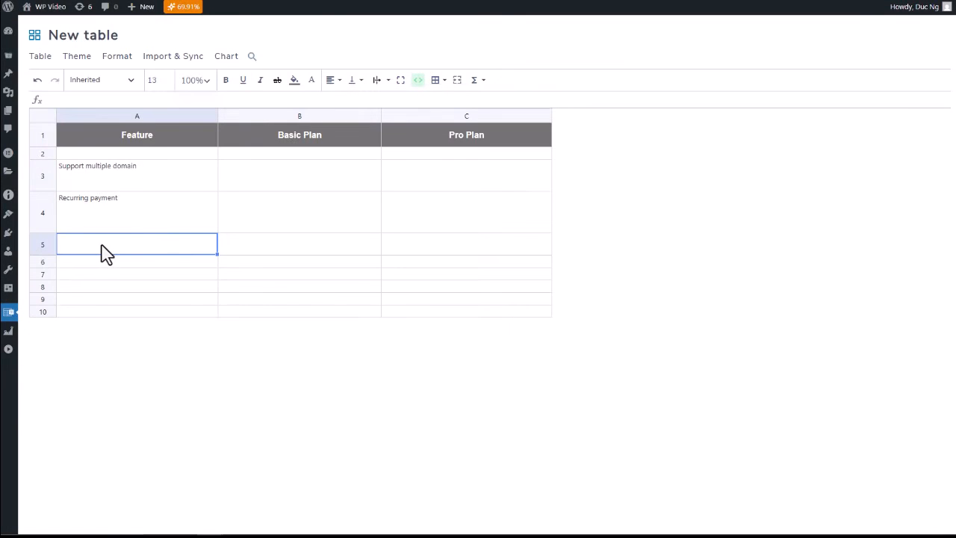
pyautogui.doubleClick(105, 250)
pyautogui.write('Date limited')
pyautogui.click(166, 209)
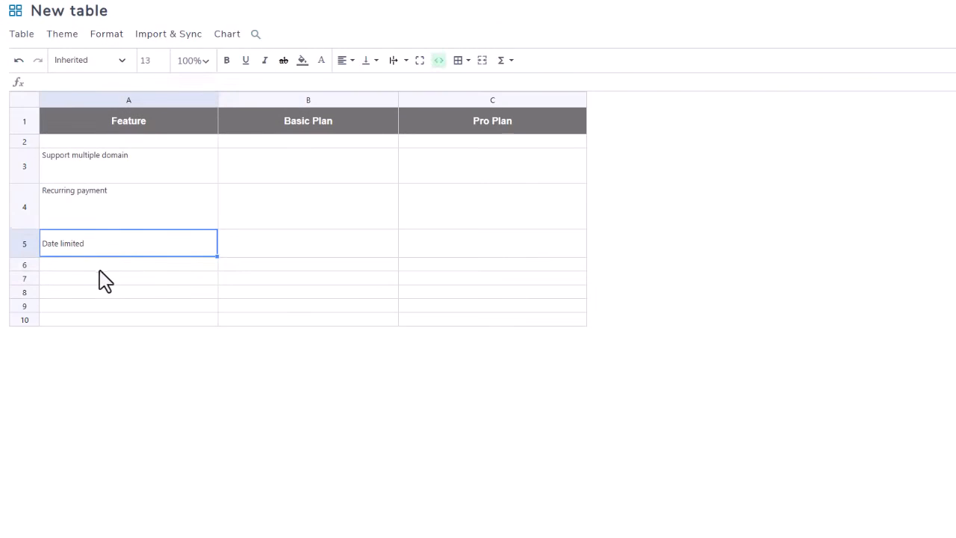
# Step: Enter the feature names "Gallery addon" in A6 and "PDF embed" in A7
pyautogui.click(100, 269)
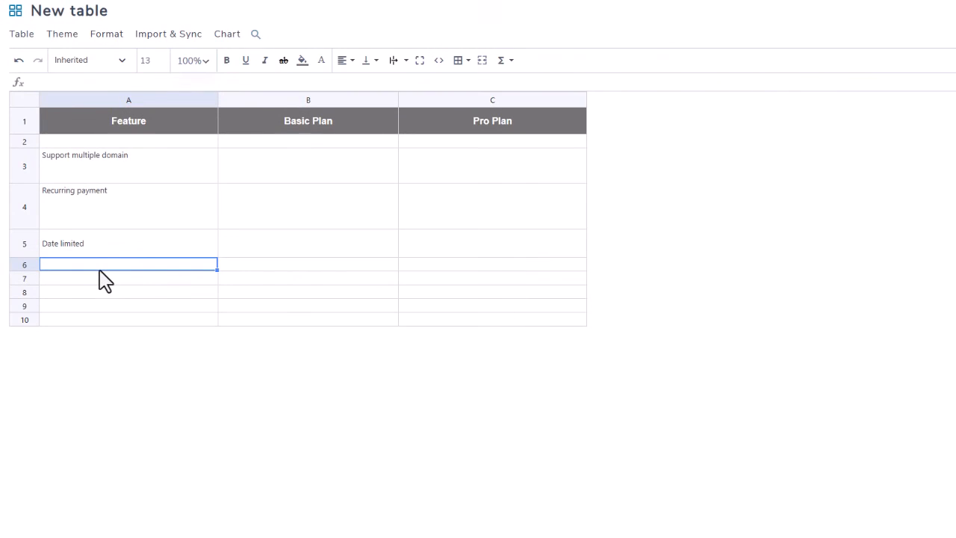
pyautogui.write('Gallery addon')
pyautogui.click(96, 282)
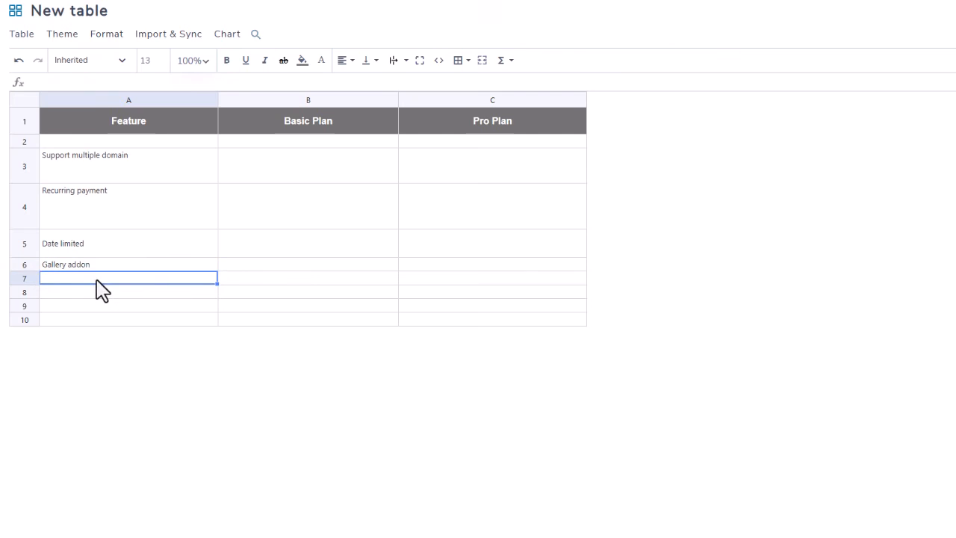
pyautogui.write('PDF embed')
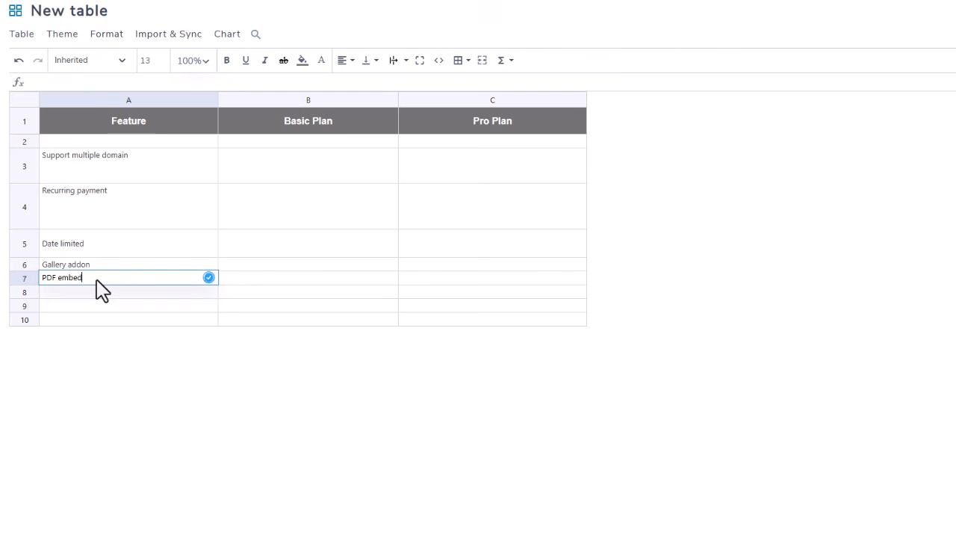
pyautogui.click(267, 278)
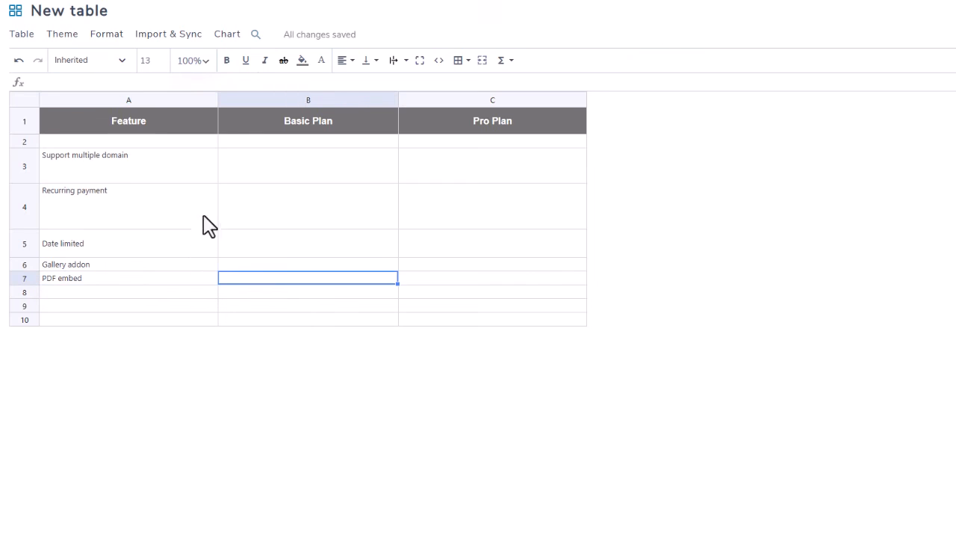
# Step: Insert the red X image from the media library in Basic Plan cell B3 and paste the same mark into B4
pyautogui.click(293, 171)
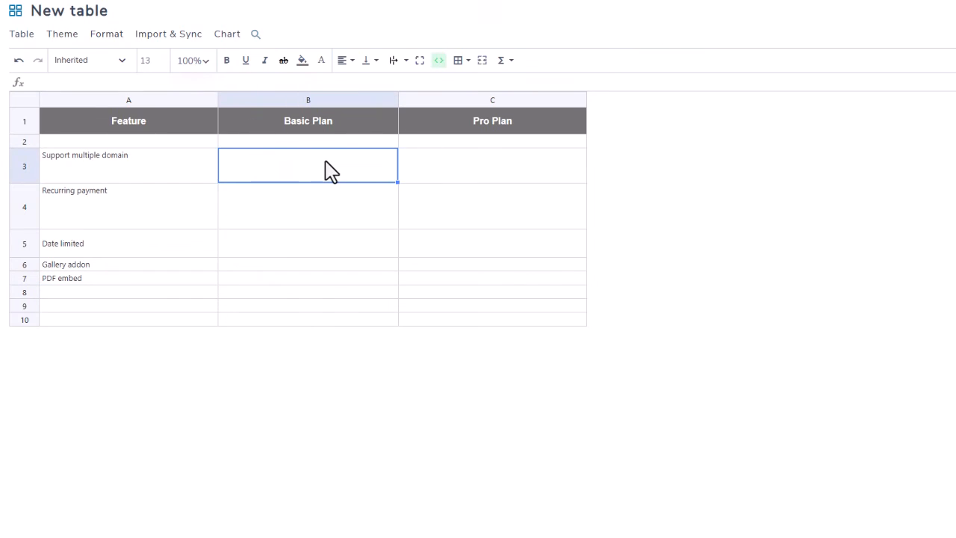
pyautogui.doubleClick(326, 171)
pyautogui.click(470, 191)
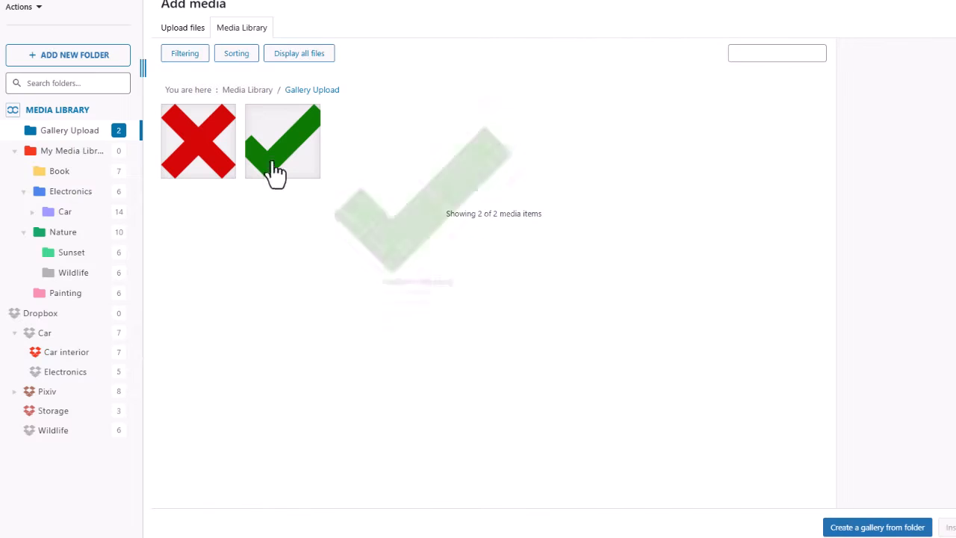
pyautogui.click(209, 165)
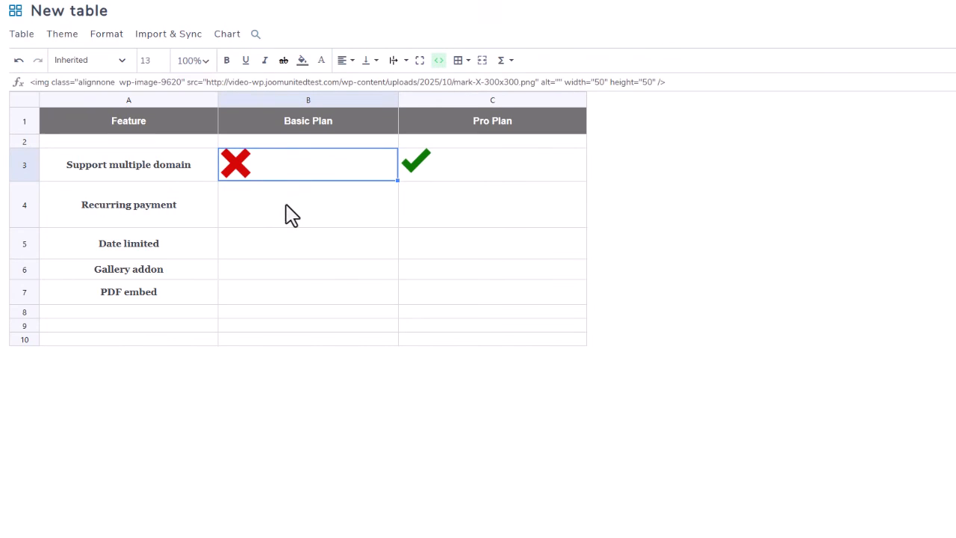
pyautogui.click(290, 213)
pyautogui.hotkey('ctrl', 'v')
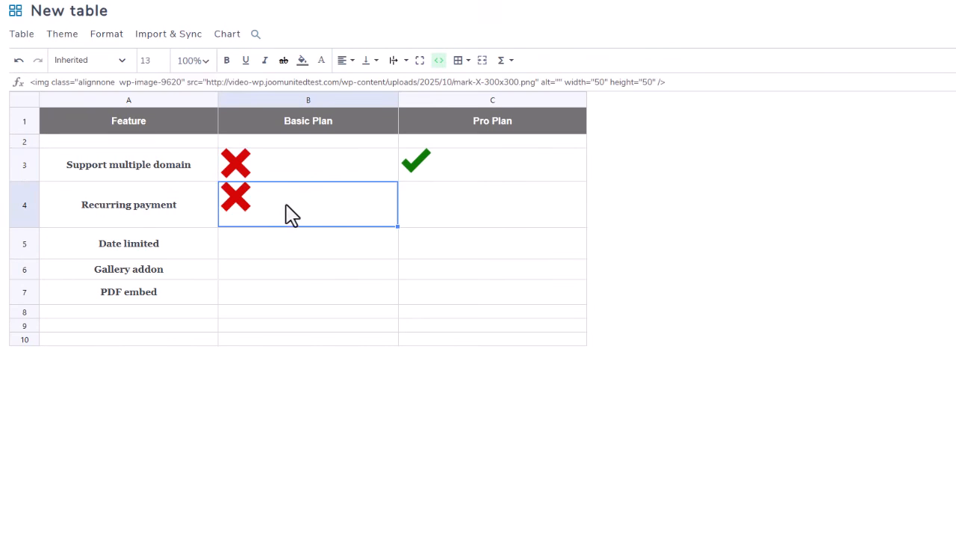
# Step: Paste the red X mark into C4 and center the contents of B3:C7 horizontally and vertically
pyautogui.click(445, 212)
pyautogui.hotkey('ctrl', 'v')
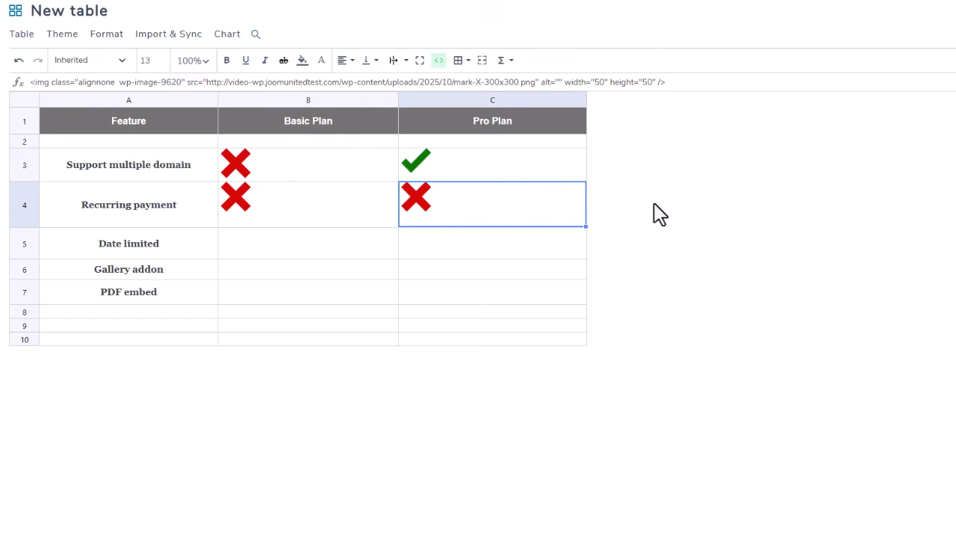
pyautogui.click(268, 172)
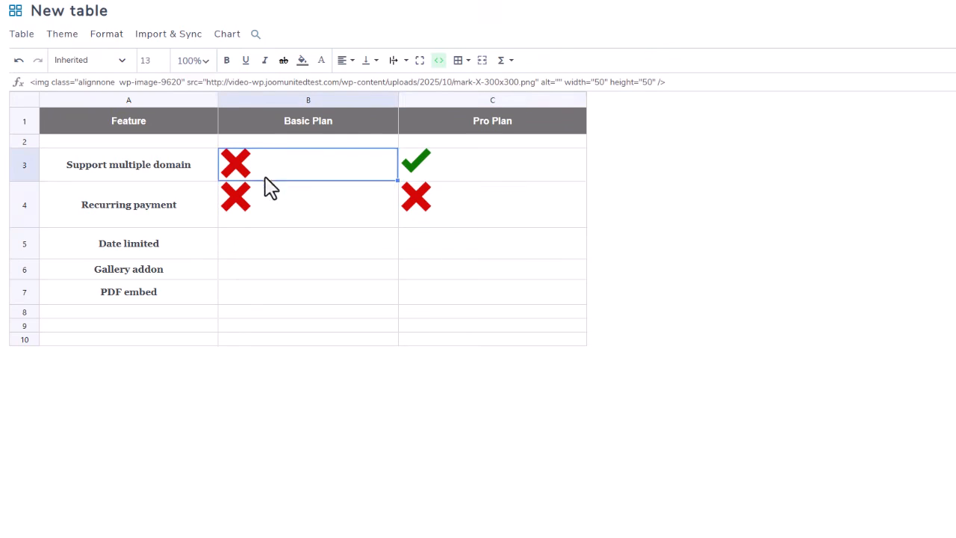
pyautogui.keyDown('shift'); pyautogui.click(455, 292); pyautogui.keyUp('shift')
pyautogui.moveTo(366, 62)
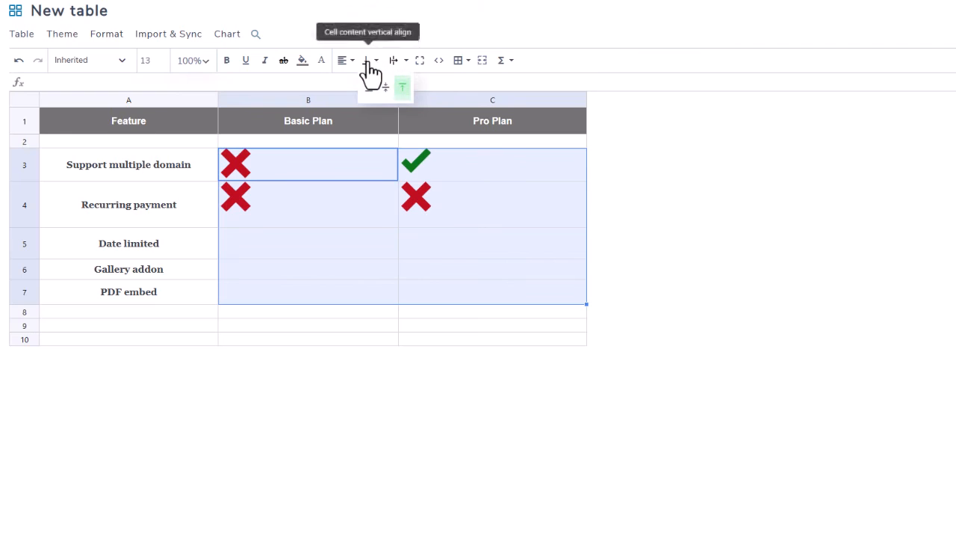
pyautogui.click(367, 94)
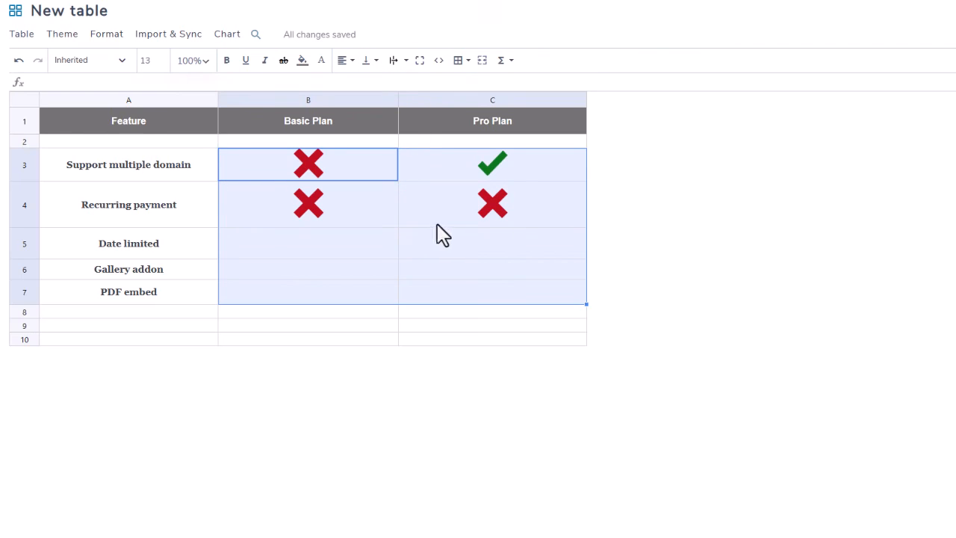
pyautogui.click(269, 342)
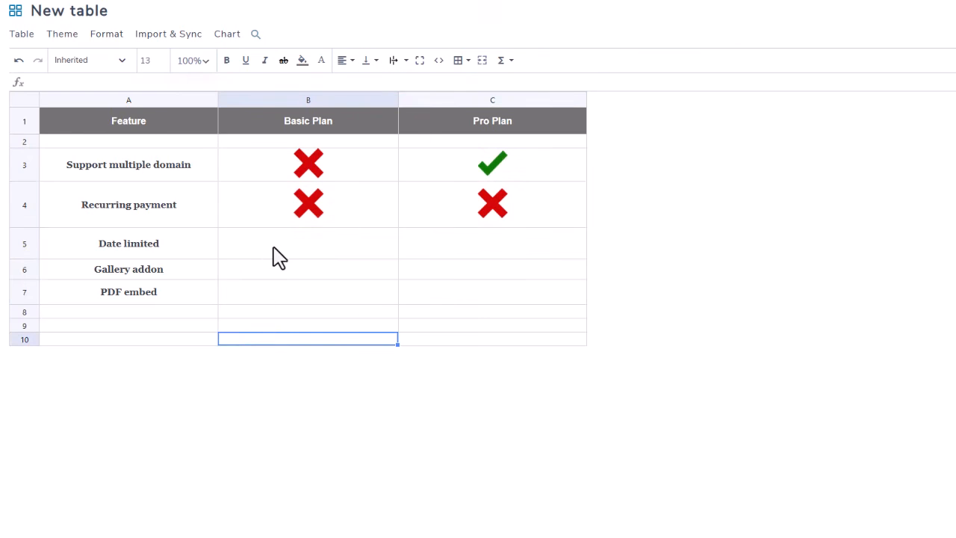
# Step: Try Courier New on the feature names in A3:A7, settling on Arial as their font
pyautogui.click(148, 169)
pyautogui.moveTo(150, 180); pyautogui.dragTo(142, 297)
pyautogui.click(116, 61)
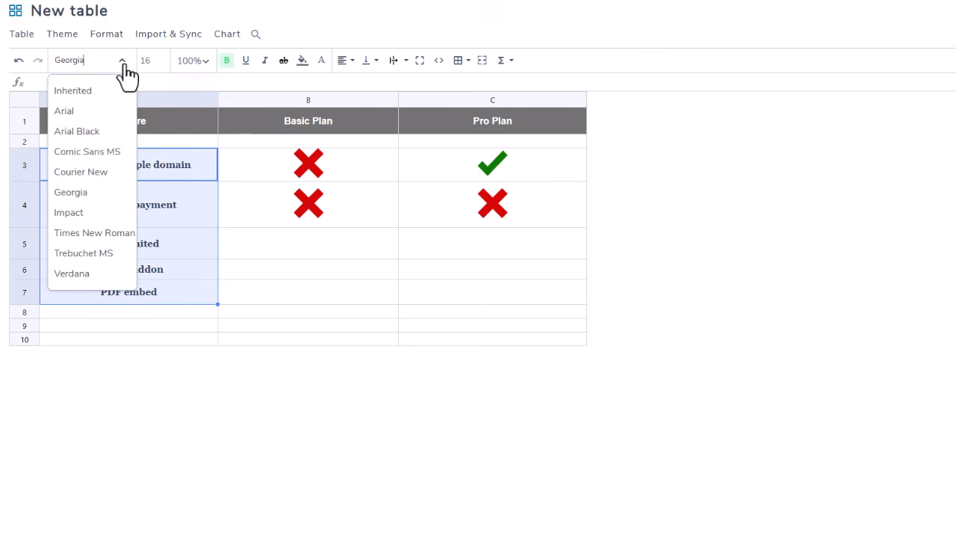
pyautogui.click(91, 174)
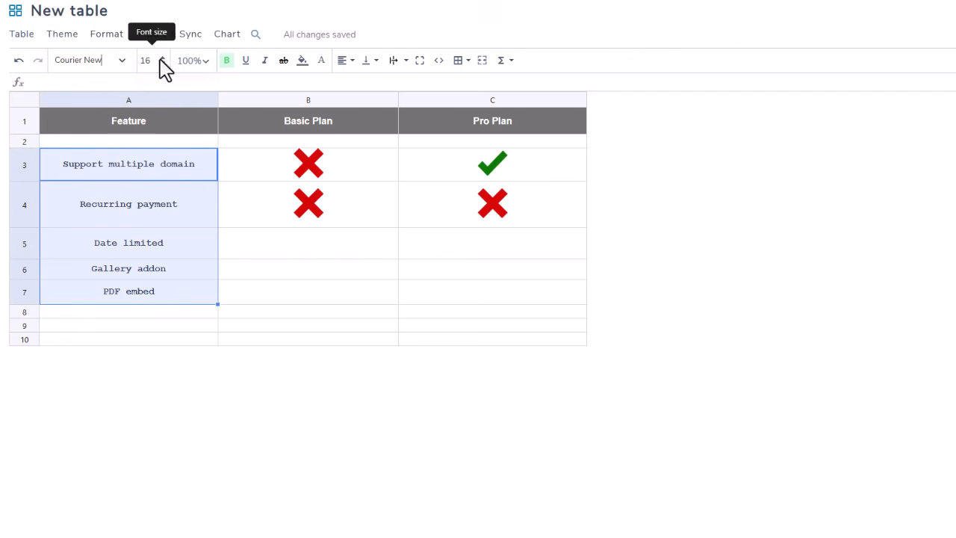
pyautogui.click(115, 66)
pyautogui.click(108, 110)
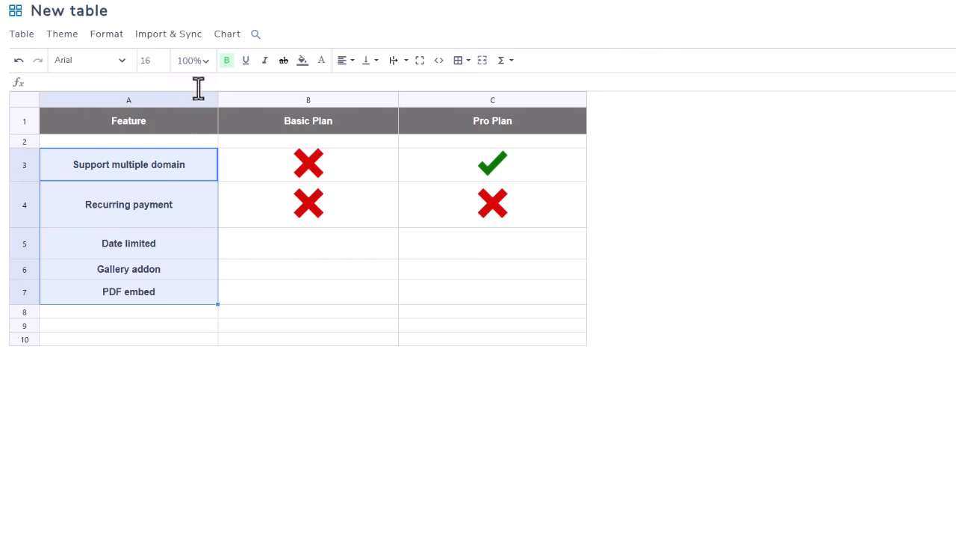
# Step: Set the feature names in A3:A7 to font size 18 and align them to the right
pyautogui.click(162, 58)
pyautogui.click(162, 58)
pyautogui.click(345, 60)
pyautogui.click(343, 60)
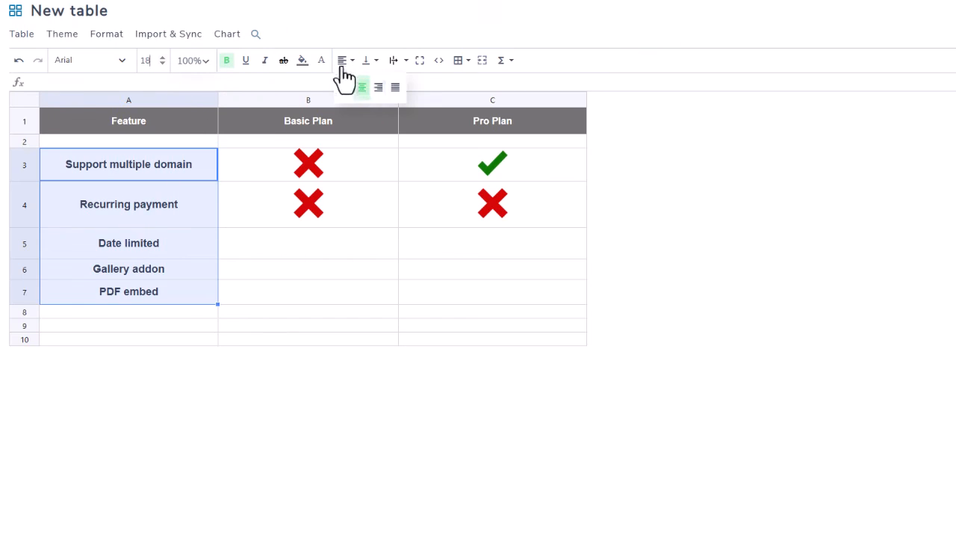
pyautogui.click(378, 88)
# Step: Reduce the height of the Recurring payment row so it matches the row above it
pyautogui.click(297, 243)
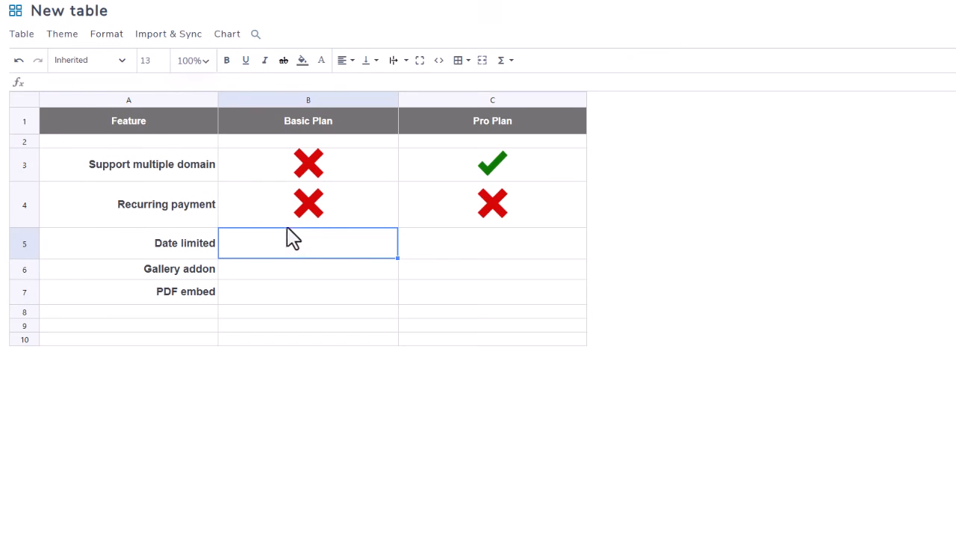
pyautogui.moveTo(24, 227); pyautogui.dragTo(25, 214)
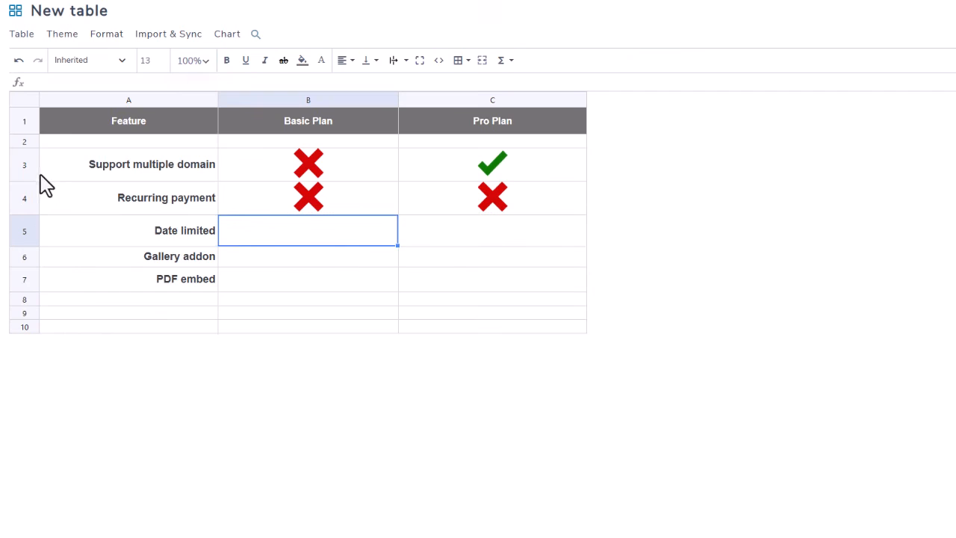
pyautogui.click(497, 287)
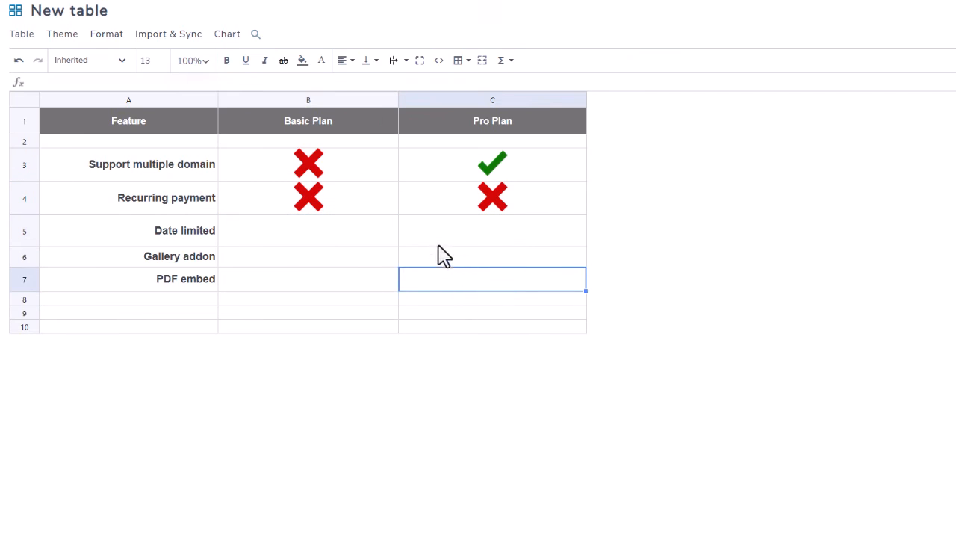
pyautogui.click(329, 209)
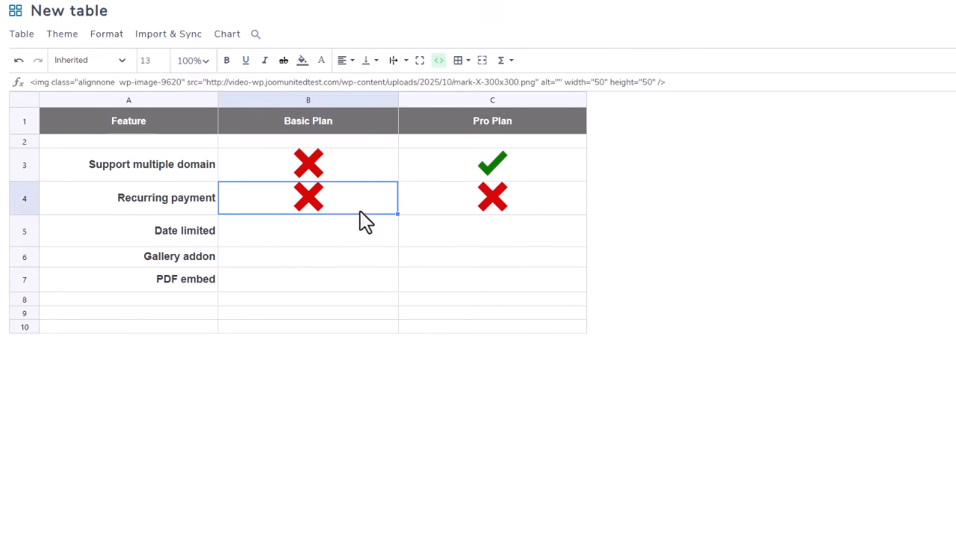
pyautogui.click(327, 236)
pyautogui.click(317, 209)
pyautogui.click(316, 231)
pyautogui.click(448, 235)
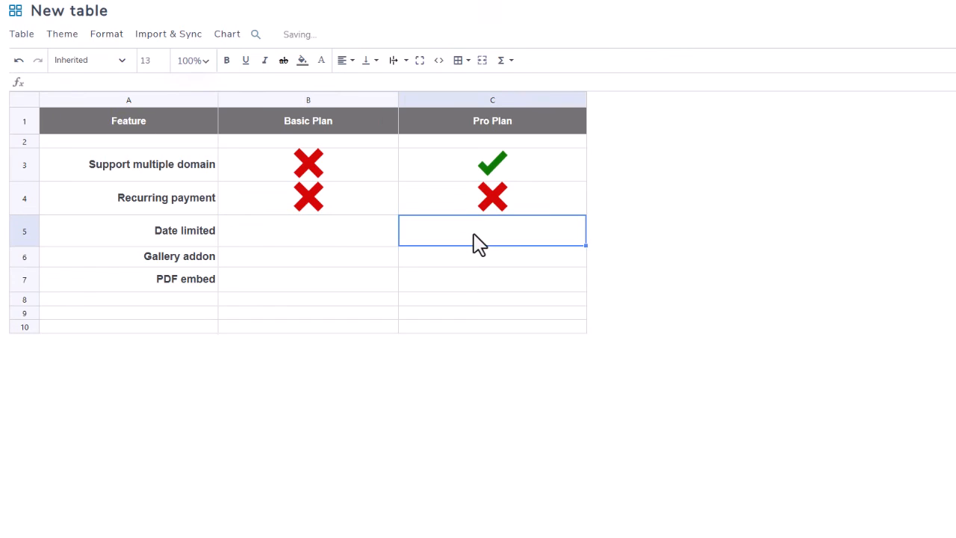
pyautogui.click(328, 258)
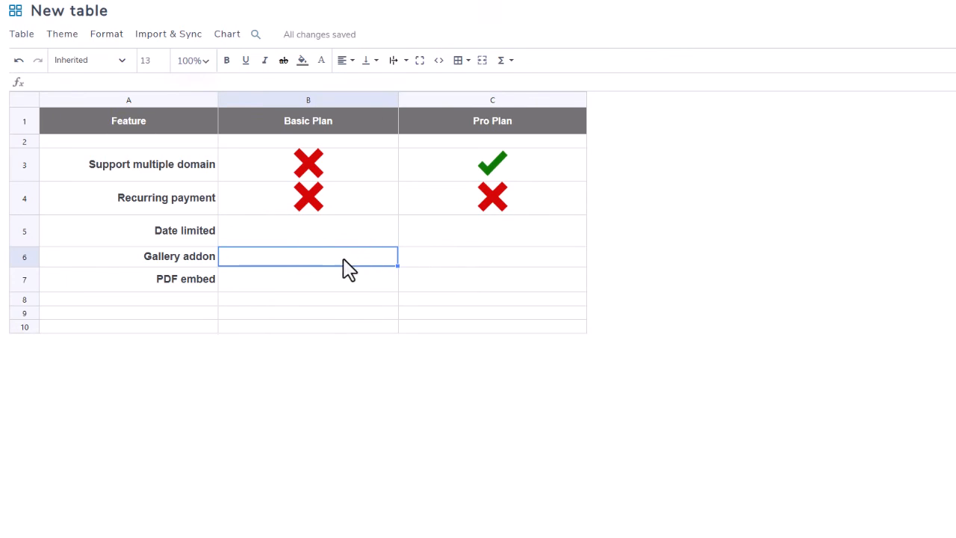
# Step: Change the background fill of the Pro Plan header cell C1 to a bright light blue
pyautogui.click(491, 125)
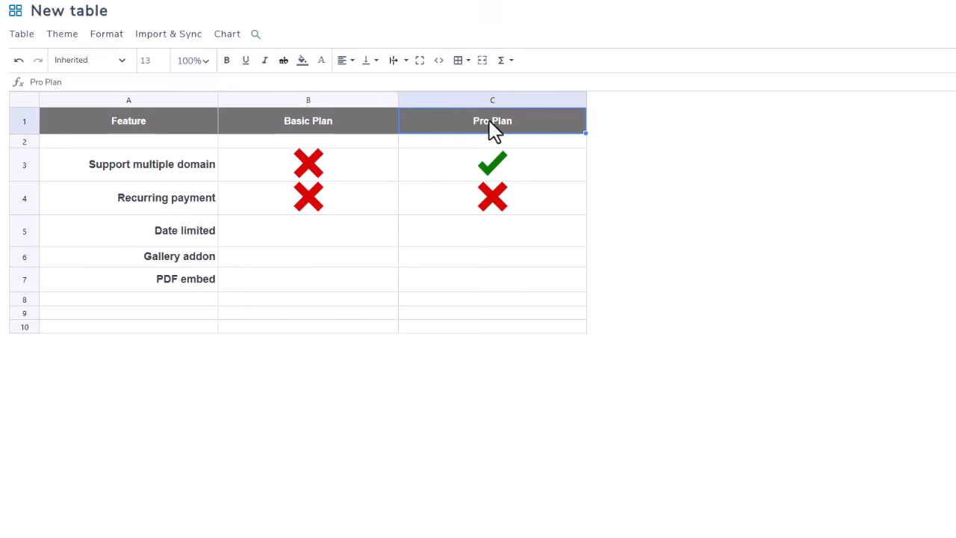
pyautogui.click(302, 63)
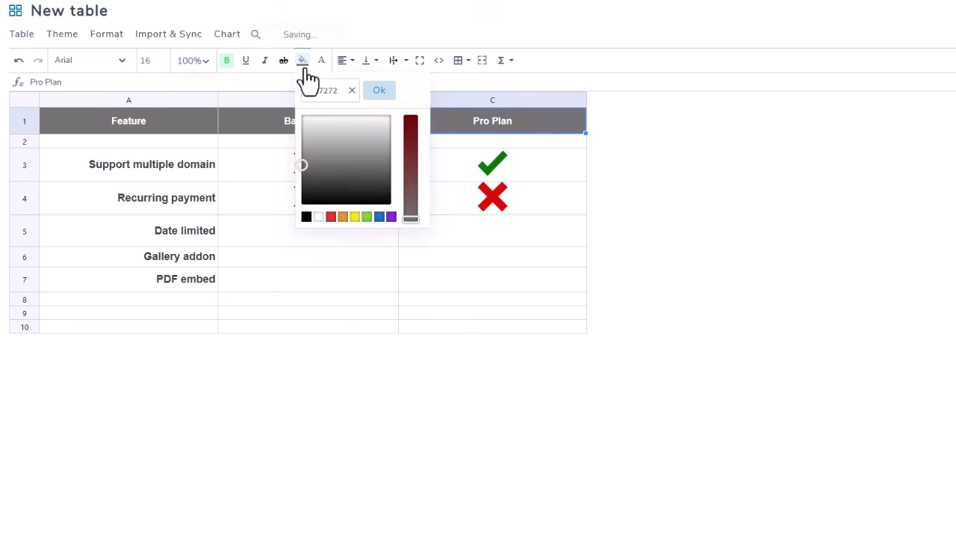
pyautogui.click(378, 217)
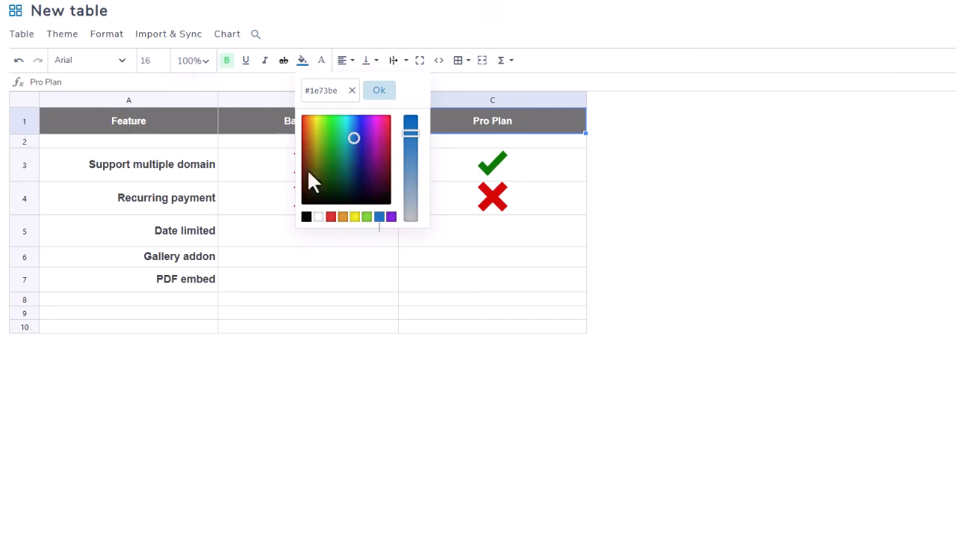
pyautogui.moveTo(348, 132); pyautogui.dragTo(350, 130)
pyautogui.click(602, 166)
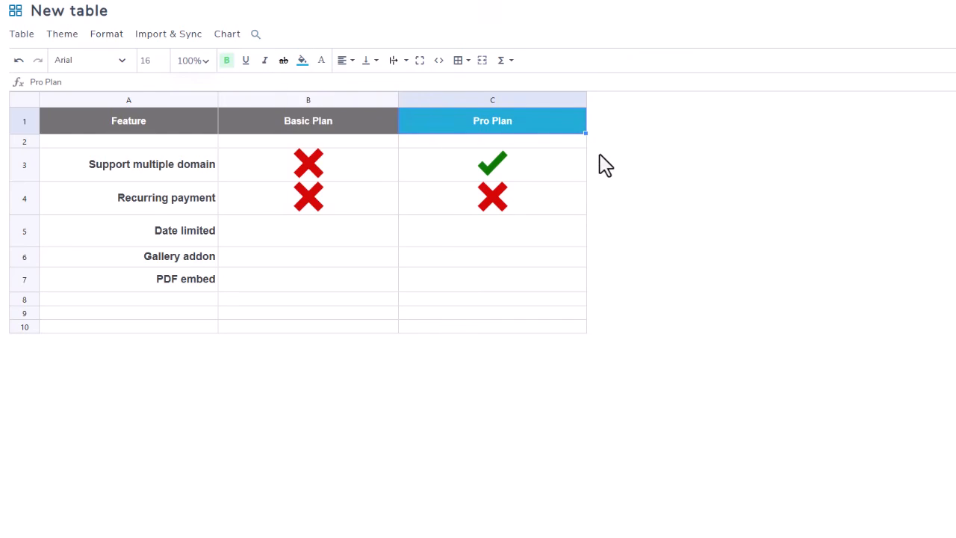
# Step: Copy the red X mark into both plan cells of the Date limited row, B5 and C5
pyautogui.click(203, 132)
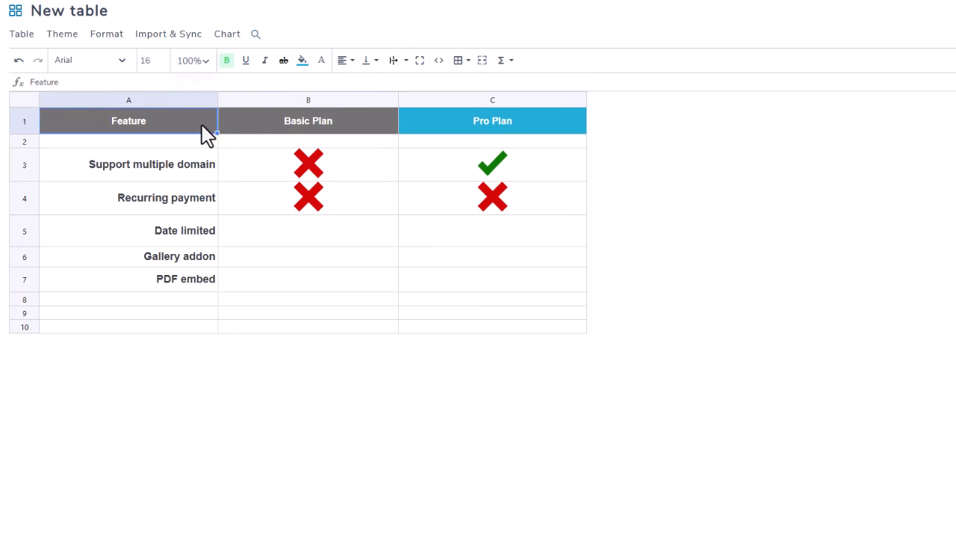
pyautogui.click(267, 222)
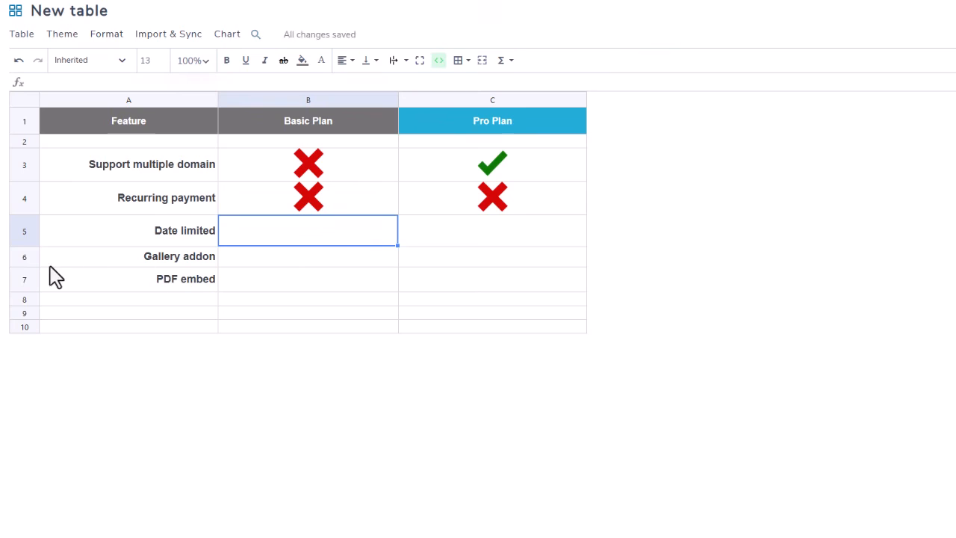
pyautogui.click(313, 206)
pyautogui.click(312, 177)
pyautogui.click(289, 240)
pyautogui.hotkey('ctrl', 'v')
pyautogui.click(463, 240)
pyautogui.hotkey('ctrl', 'v')
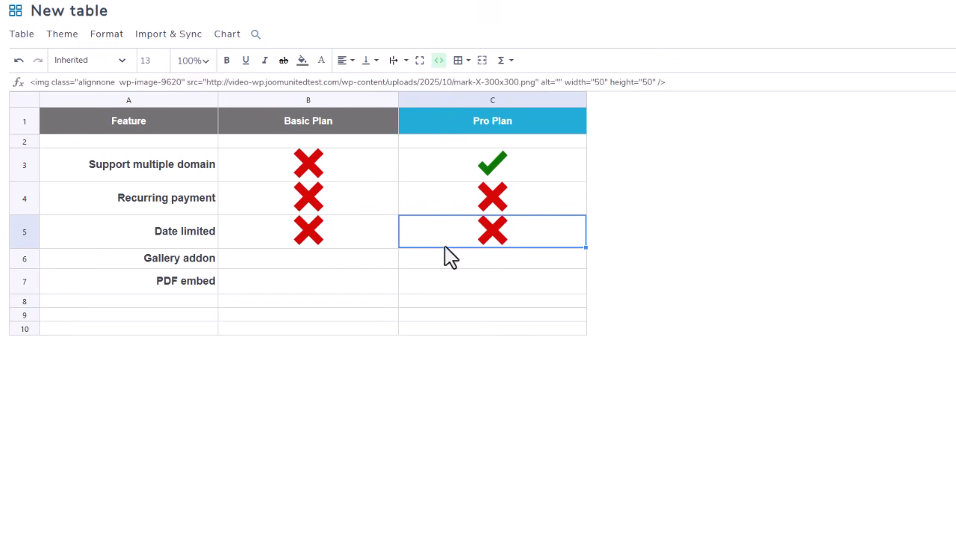
# Step: Fill the Gallery addon row by copying the green check mark into C6 and the red X into B6
pyautogui.click(522, 178)
pyautogui.click(501, 269)
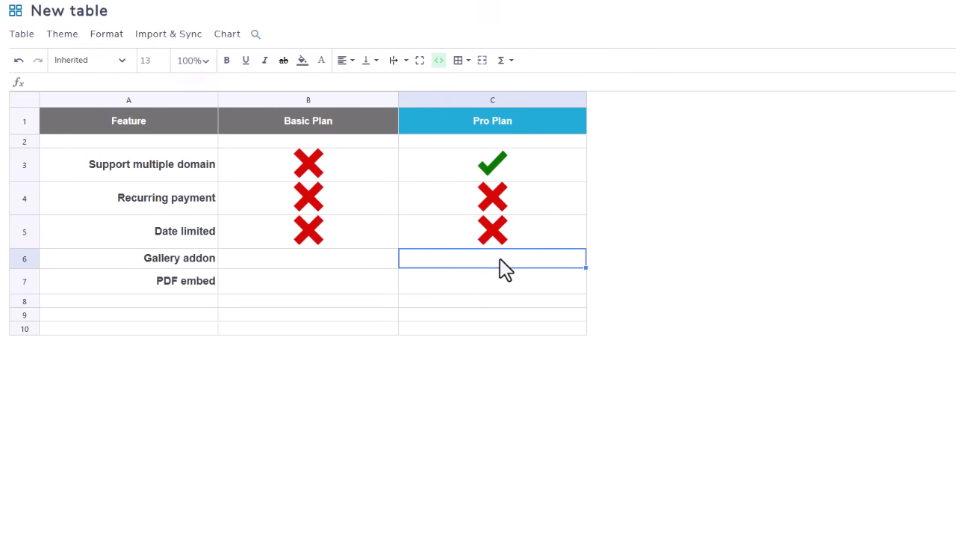
pyautogui.hotkey('ctrl', 'v')
pyautogui.click(302, 238)
pyautogui.click(325, 262)
pyautogui.hotkey('ctrl', 'v')
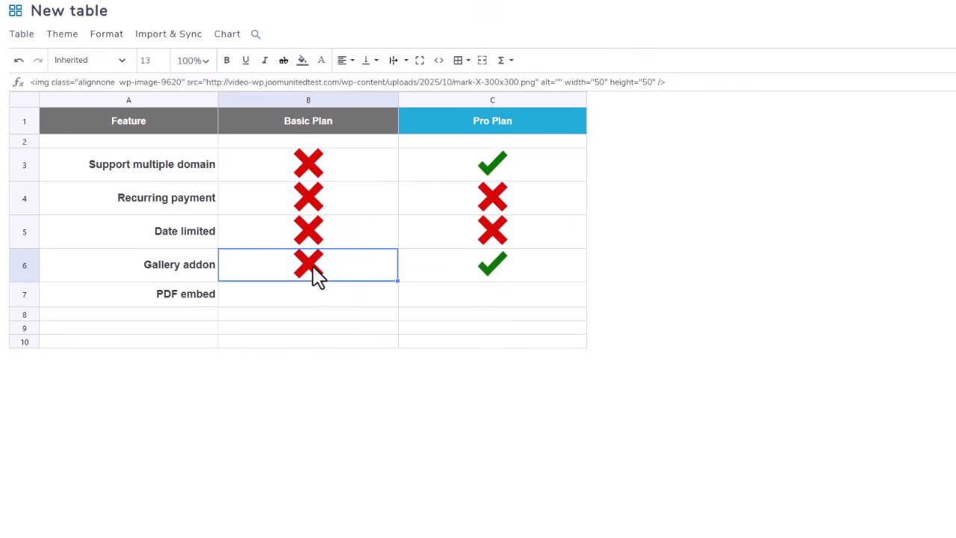
# Step: Fill the PDF embed row by copying the green check mark into C7 and the red X into B7
pyautogui.click(486, 266)
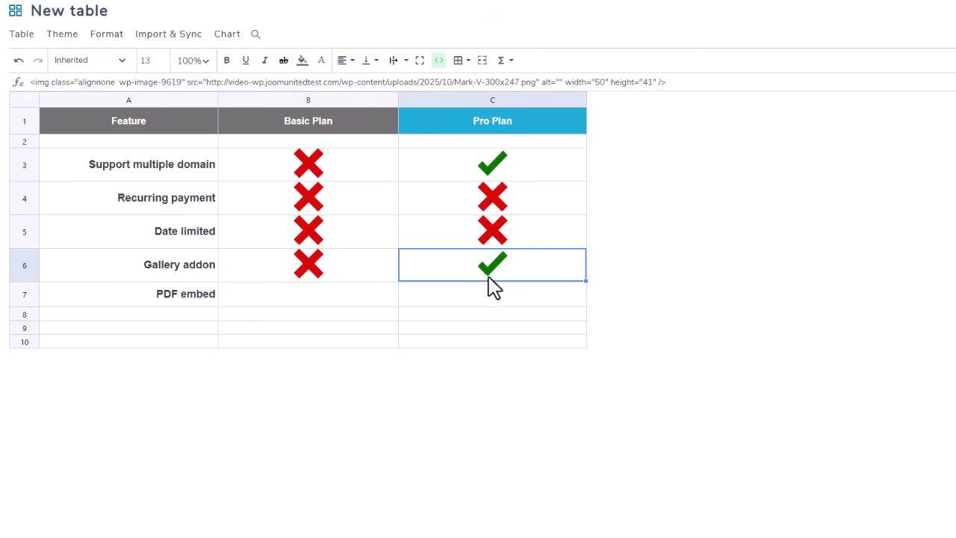
pyautogui.click(484, 295)
pyautogui.hotkey('ctrl', 'v')
pyautogui.click(310, 270)
pyautogui.click(318, 299)
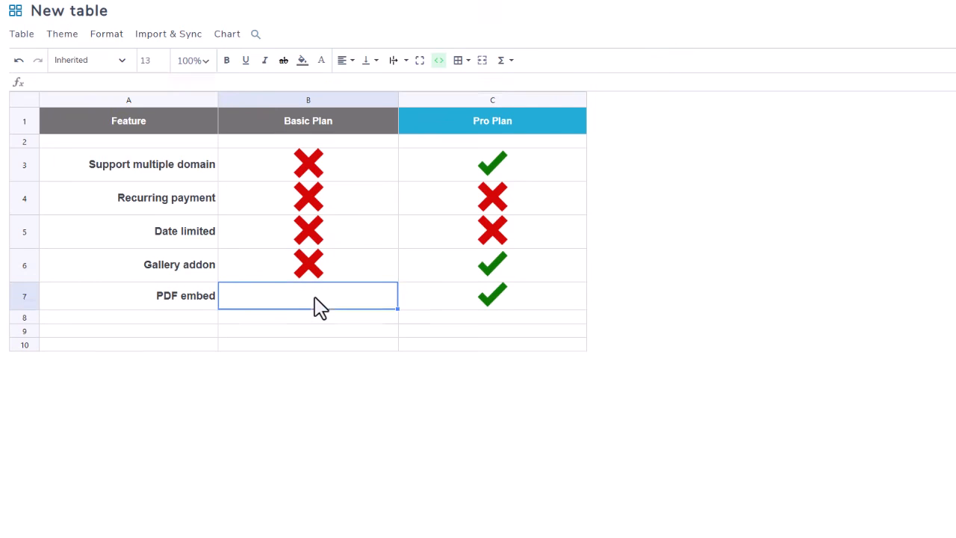
pyautogui.hotkey('ctrl', 'v')
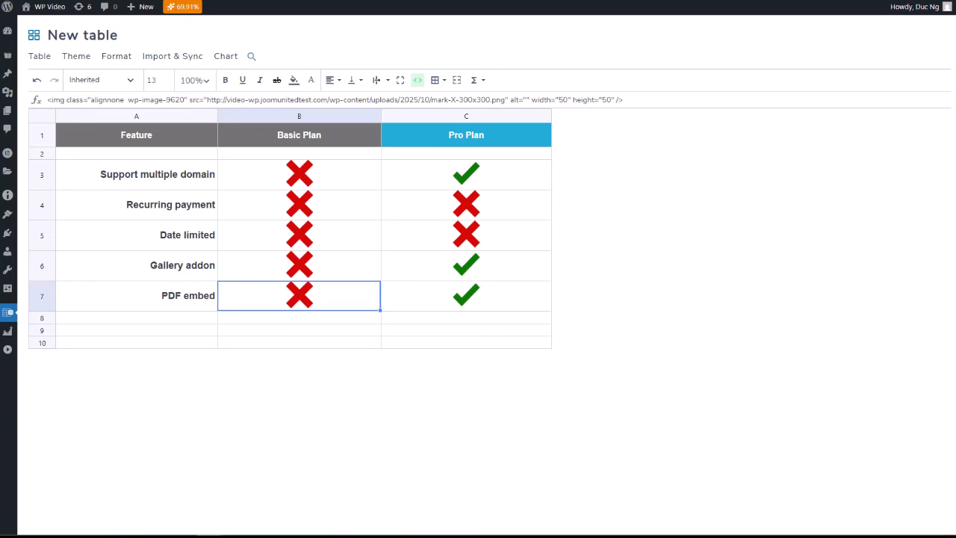
pyautogui.click(76, 58)
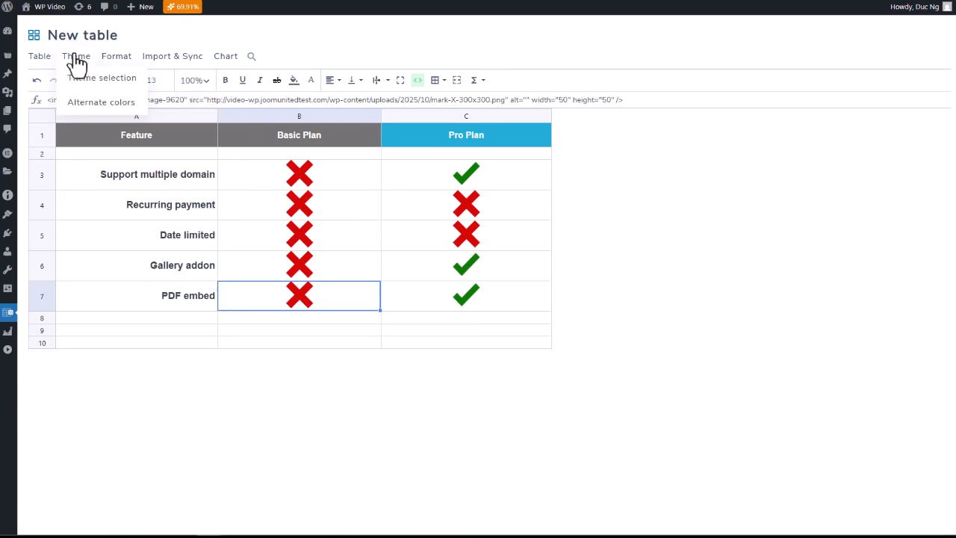
pyautogui.click(100, 105)
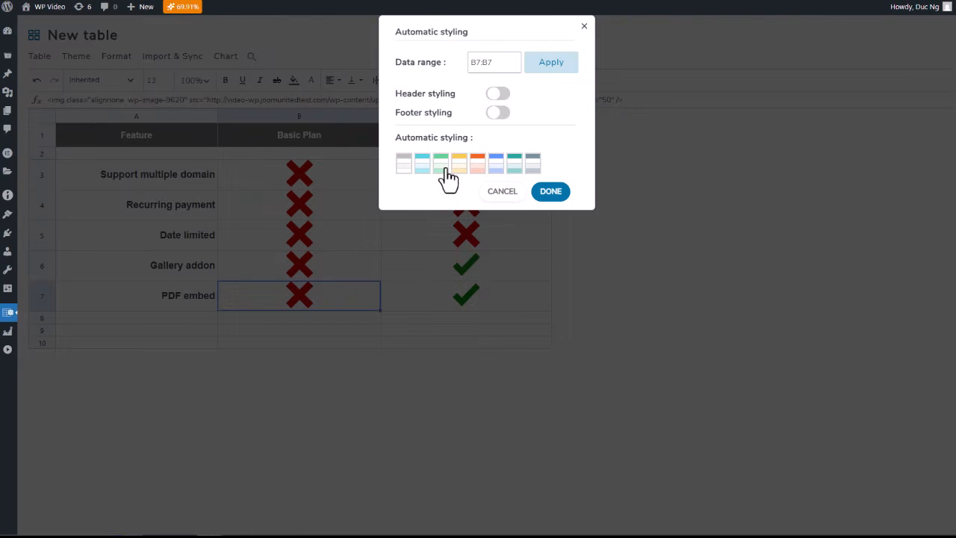
pyautogui.click(504, 193)
# Step: Apply the green alternate-color automatic styling to the whole table range A1:C10
pyautogui.click(80, 140)
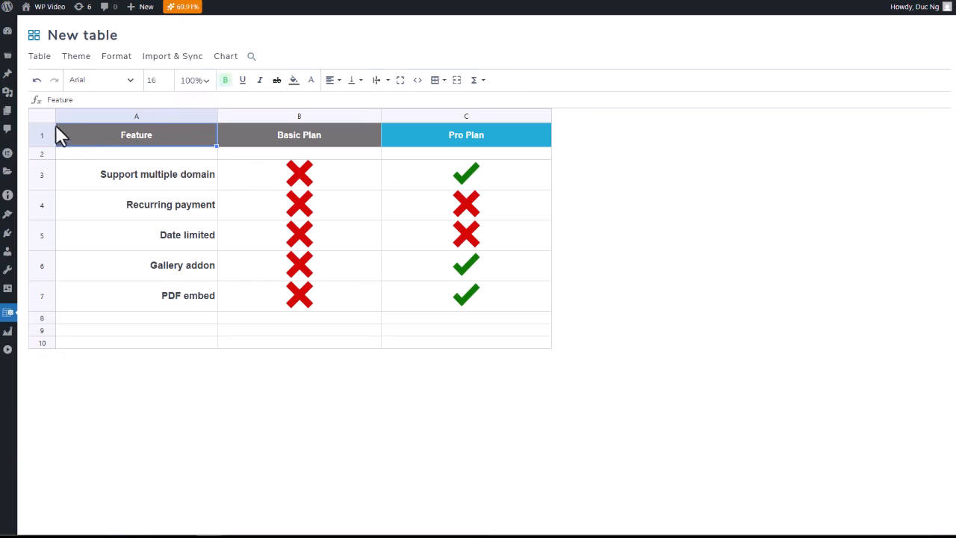
pyautogui.hotkey('ctrl', 'a')
pyautogui.click(93, 100)
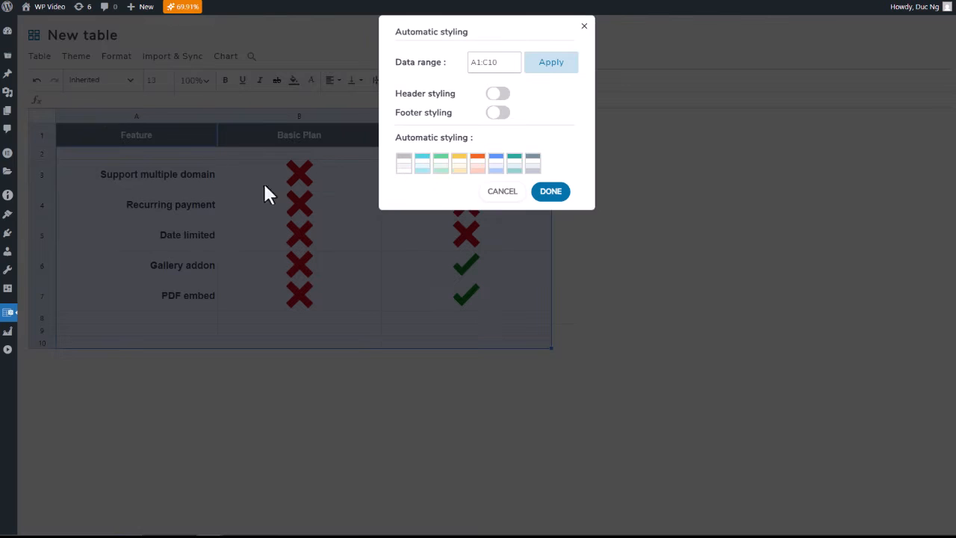
pyautogui.click(443, 167)
pyautogui.click(550, 192)
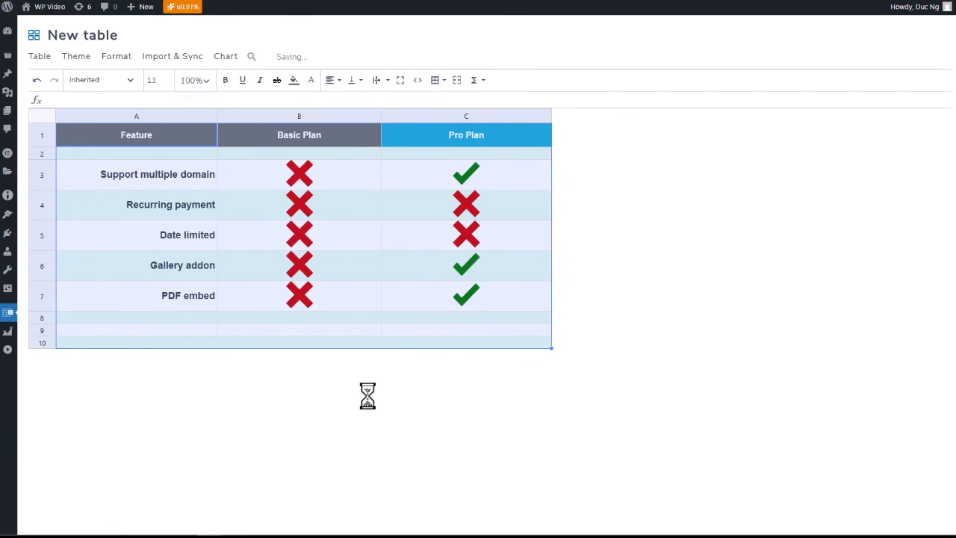
pyautogui.click(301, 308)
pyautogui.click(323, 330)
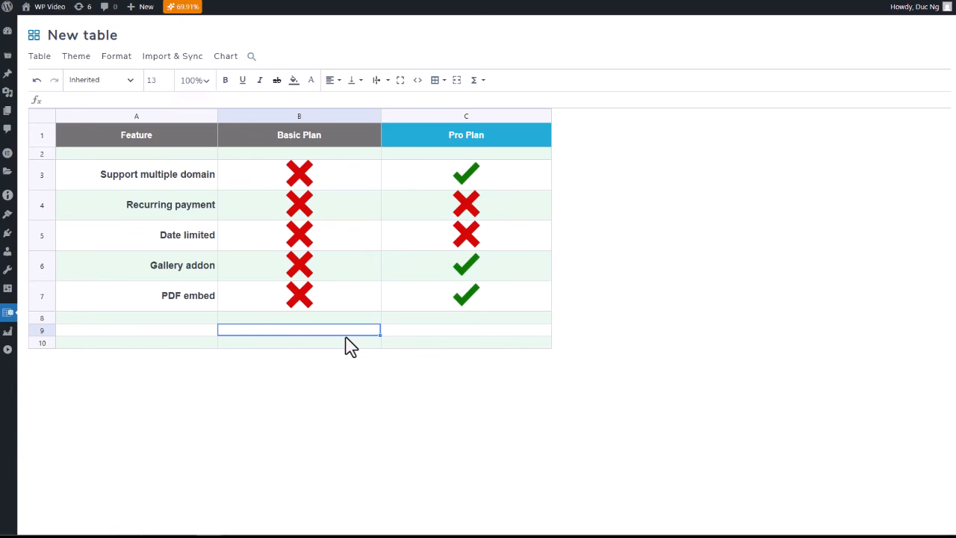
# Step: Freeze the table header, keeping one first row as the header
pyautogui.moveTo(127, 66)
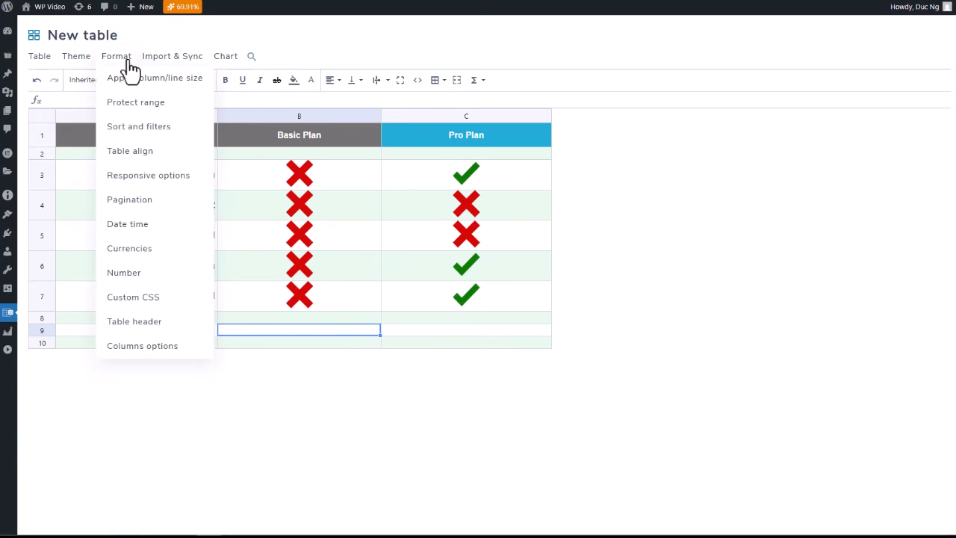
pyautogui.click(157, 327)
pyautogui.click(521, 86)
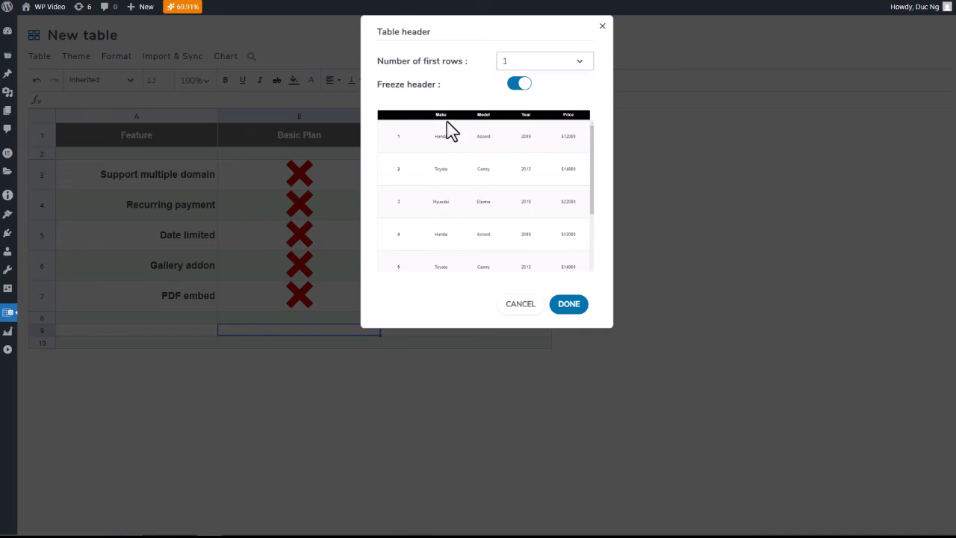
pyautogui.click(569, 305)
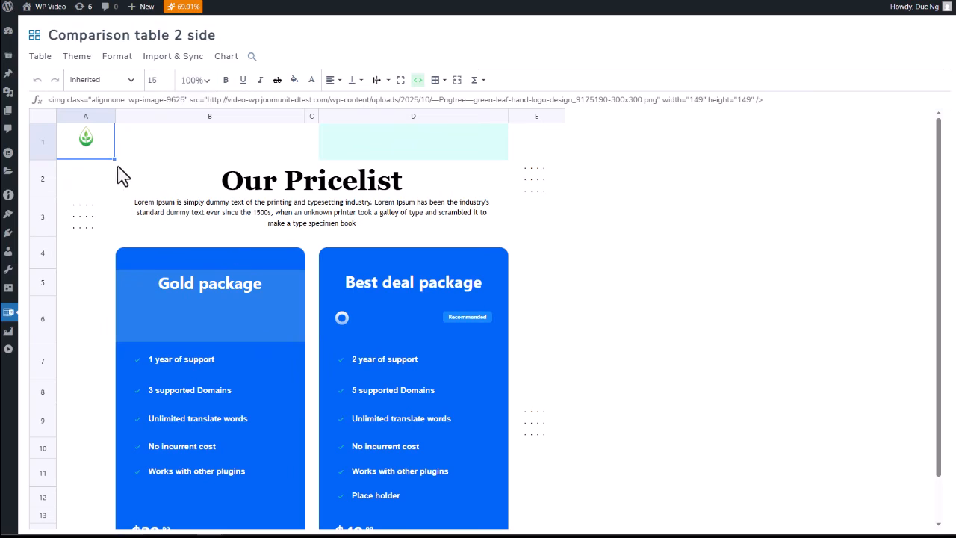
# Step: Examine the Comparison table 2 side layout: the logo image in cell A1, the column structure and the merged Our Pricelist title cell
pyautogui.doubleClick(91, 142)
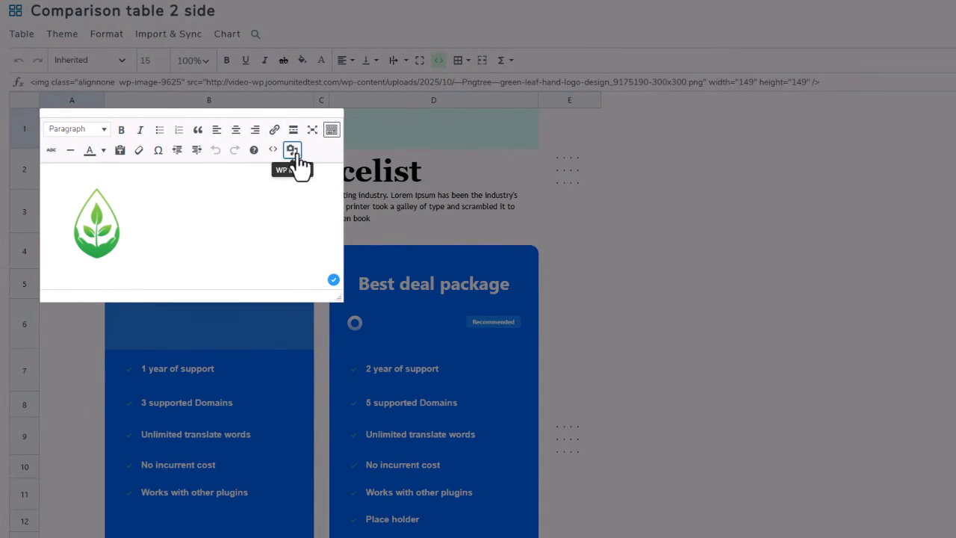
pyautogui.click(294, 154)
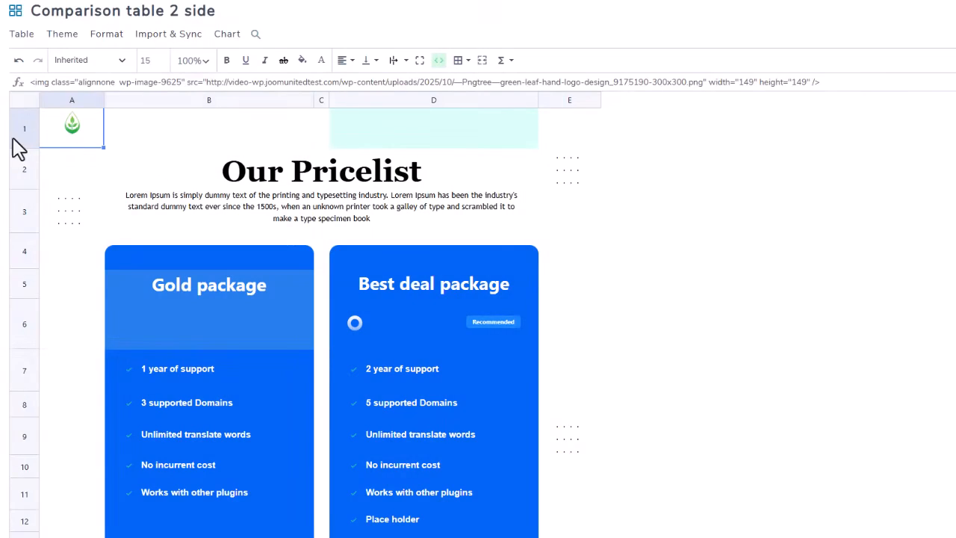
pyautogui.click(116, 112)
pyautogui.click(74, 100)
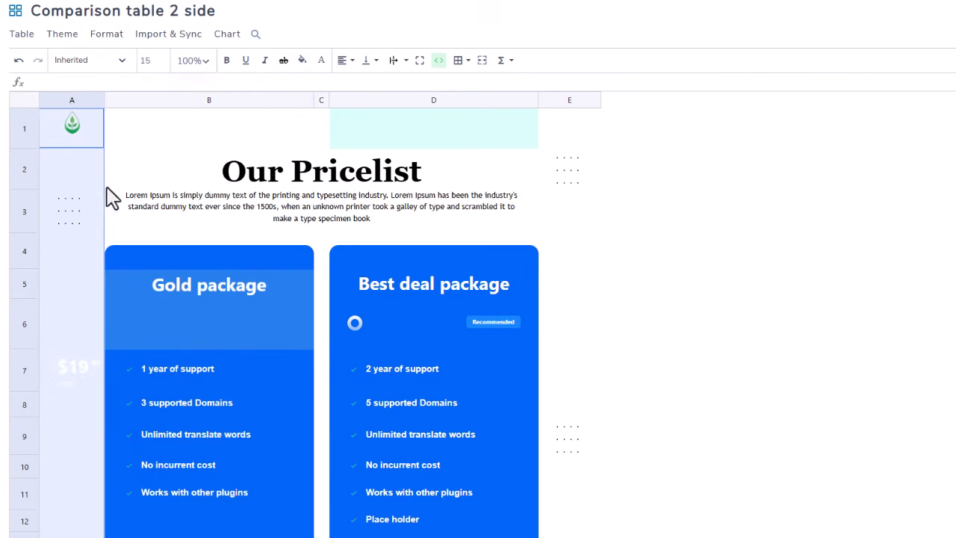
pyautogui.click(595, 212)
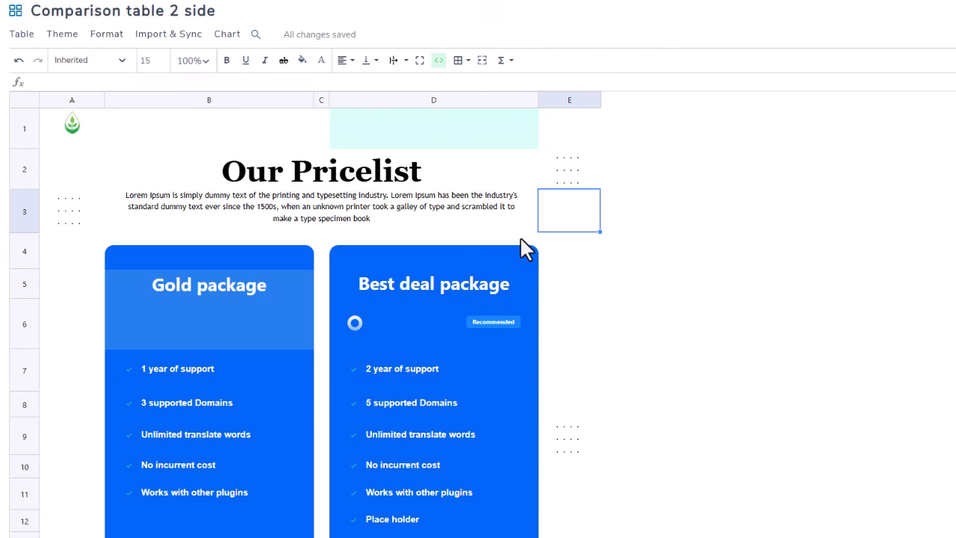
pyautogui.scroll(-1, 522, 237)
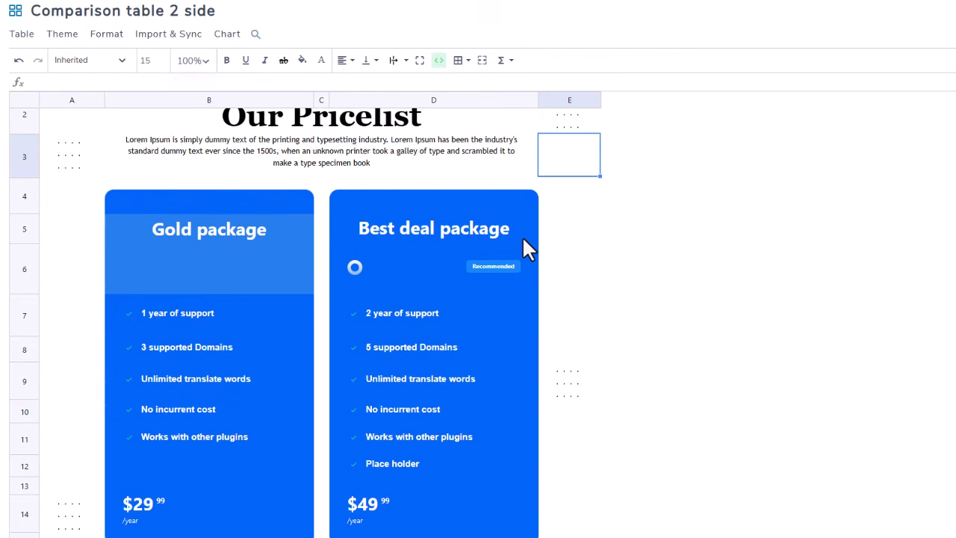
pyautogui.scroll(1, 523, 239)
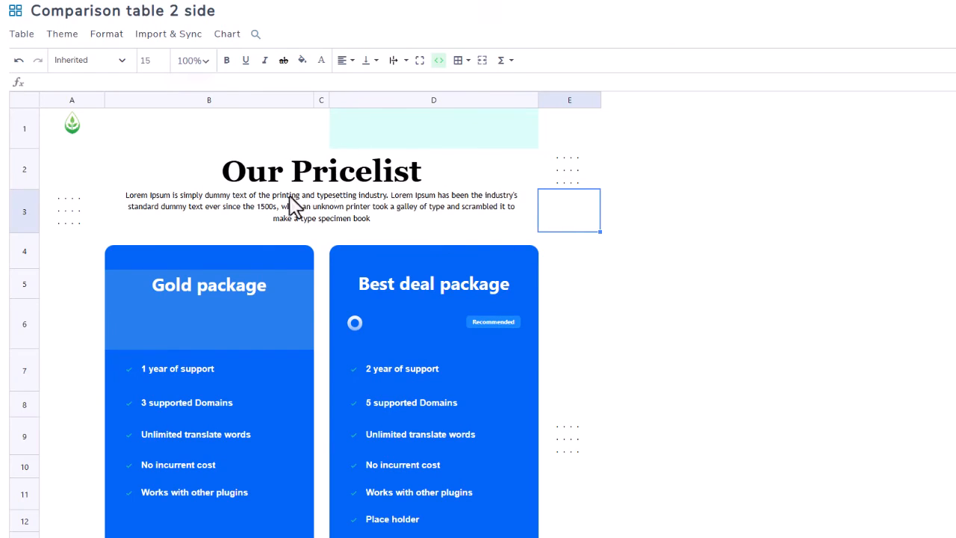
pyautogui.click(342, 174)
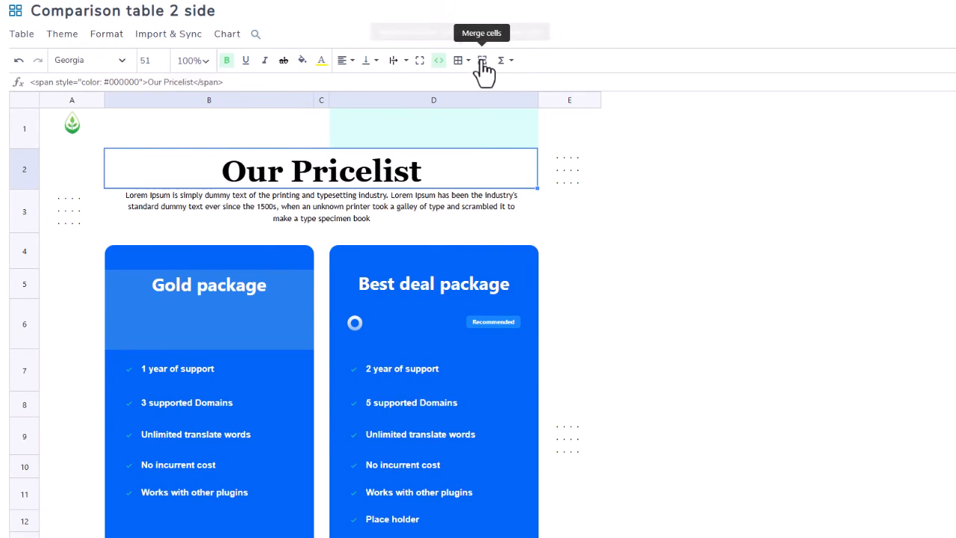
pyautogui.click(221, 100)
pyautogui.click(322, 100)
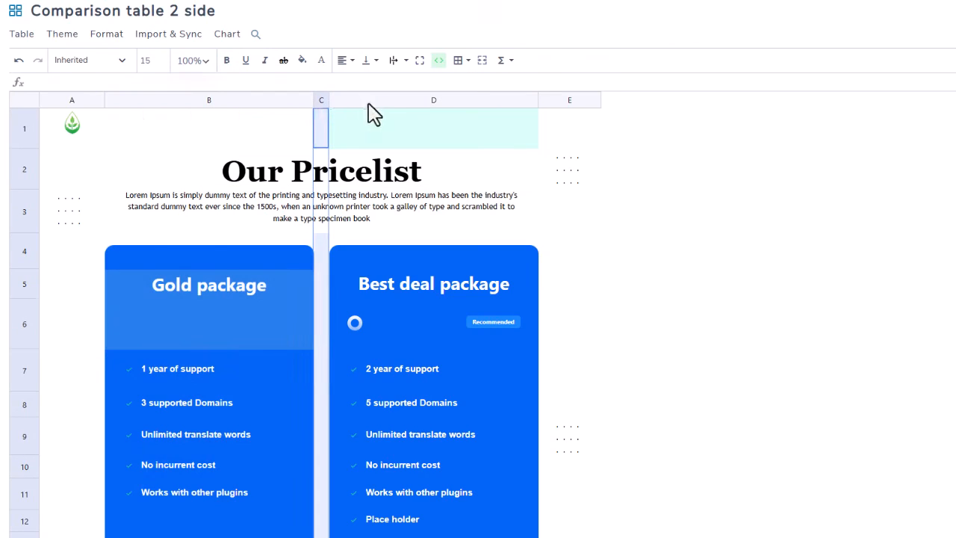
pyautogui.click(396, 118)
pyautogui.click(280, 181)
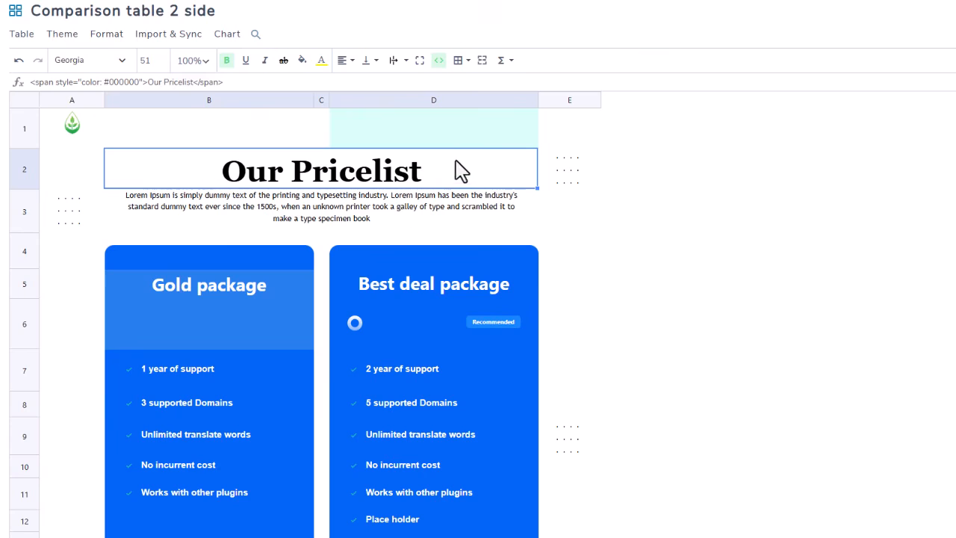
# Step: Delete "when an unknown printer took a galley of type and scrambled it to make a type specimen book" from the description below the title
pyautogui.click(345, 216)
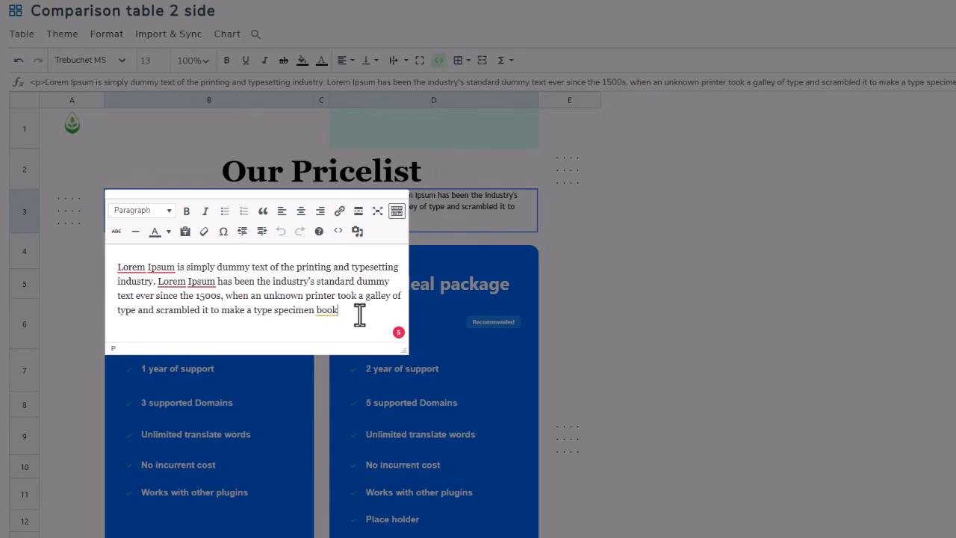
pyautogui.moveTo(345, 316); pyautogui.dragTo(227, 299)
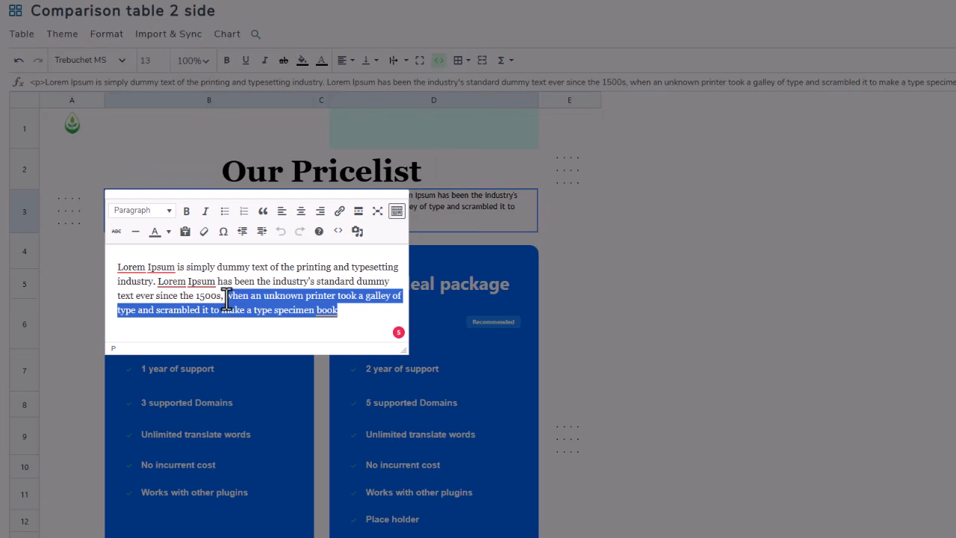
pyautogui.press('BackSpace')
pyautogui.click(466, 267)
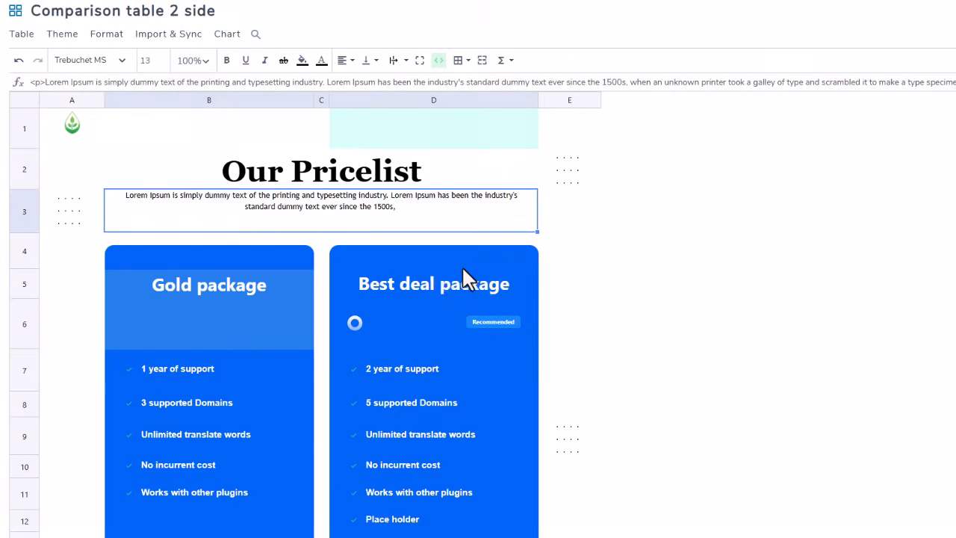
# Step: Fill the empty cell B1 above the Our Pricelist title with a dark grey background
pyautogui.scroll(-1, 401, 223)
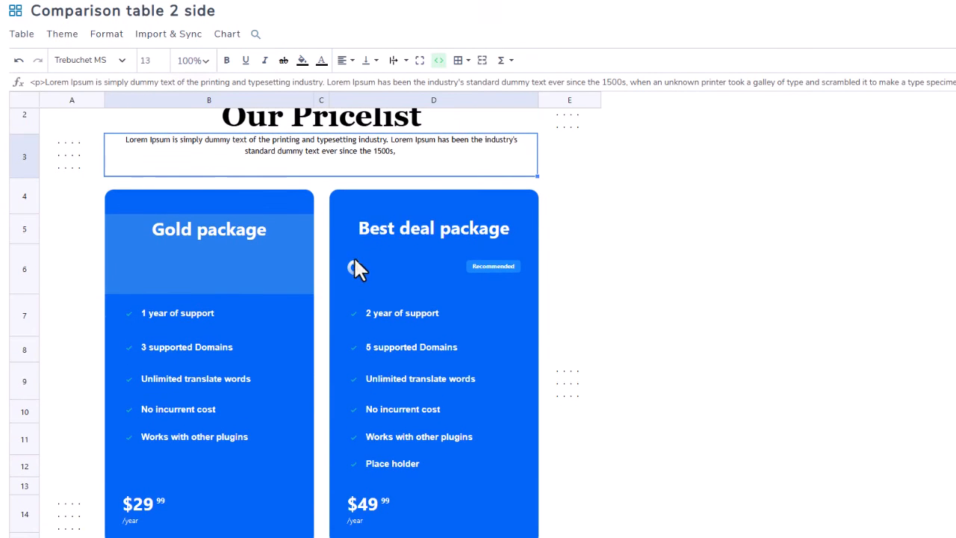
pyautogui.click(180, 196)
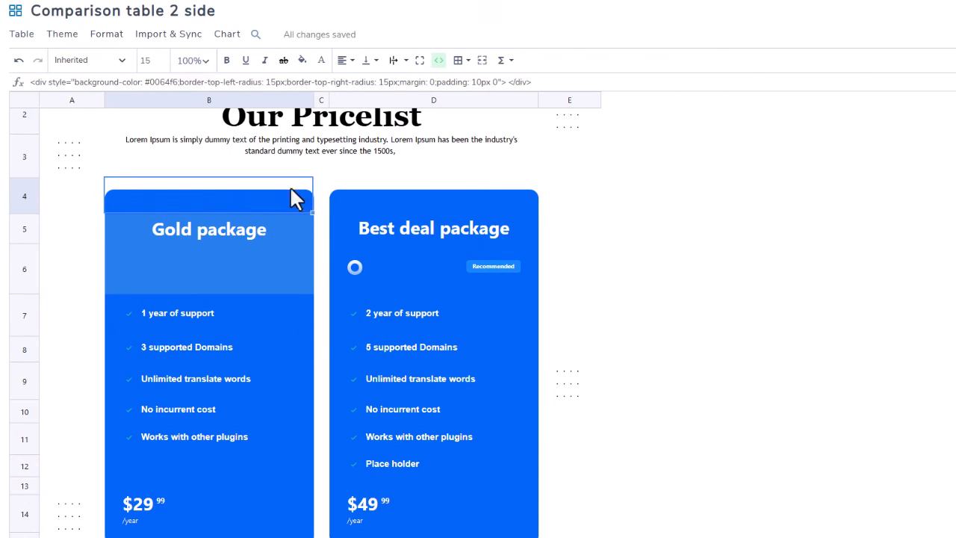
pyautogui.scroll(1, 273, 148)
pyautogui.click(271, 141)
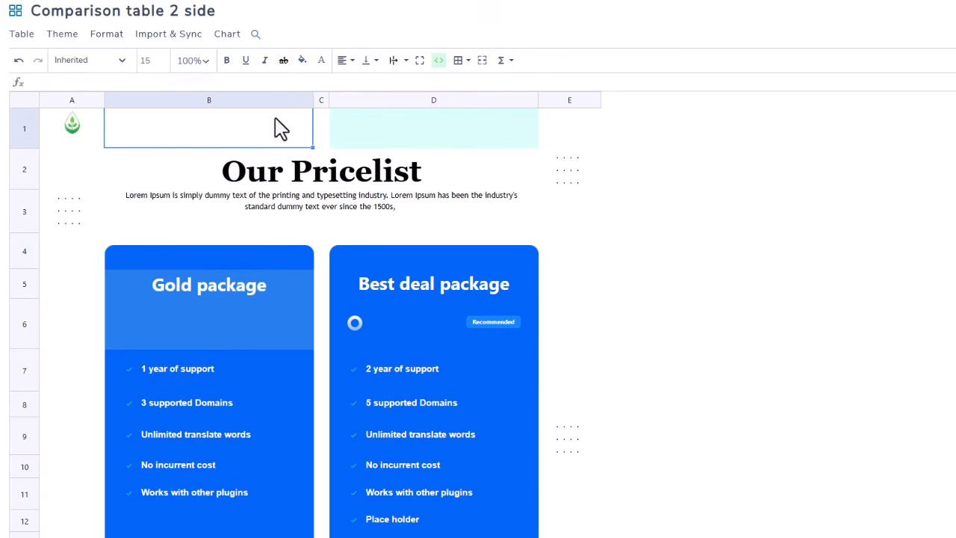
pyautogui.click(301, 60)
pyautogui.click(301, 177)
pyautogui.click(168, 180)
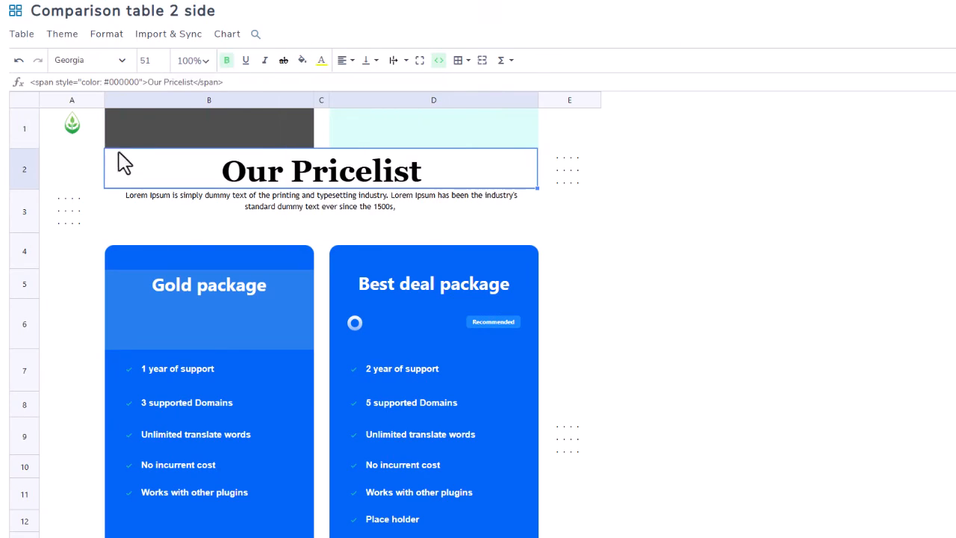
# Step: Examine the HTML styling and editor content of cell B4, the rounded top of the Gold package column
pyautogui.scroll(-1, 306, 198)
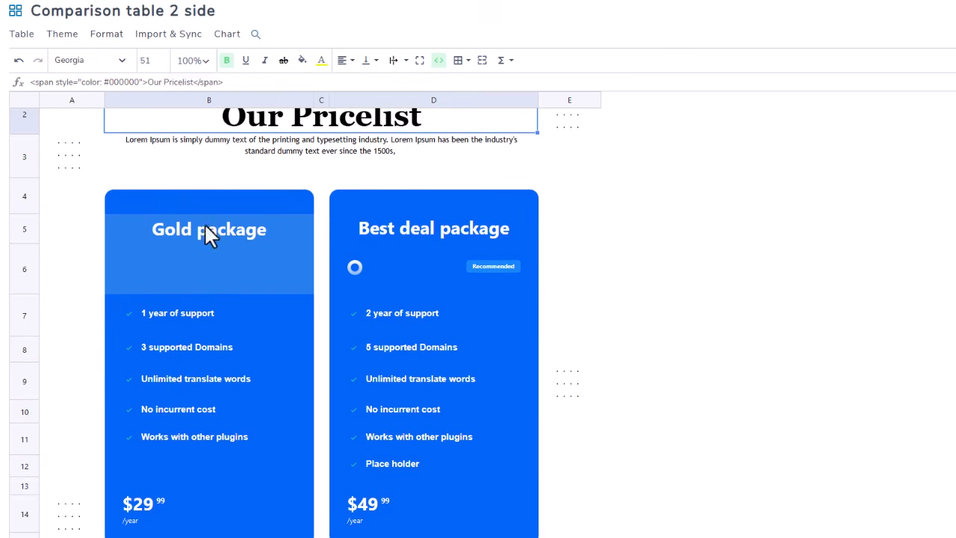
pyautogui.click(192, 203)
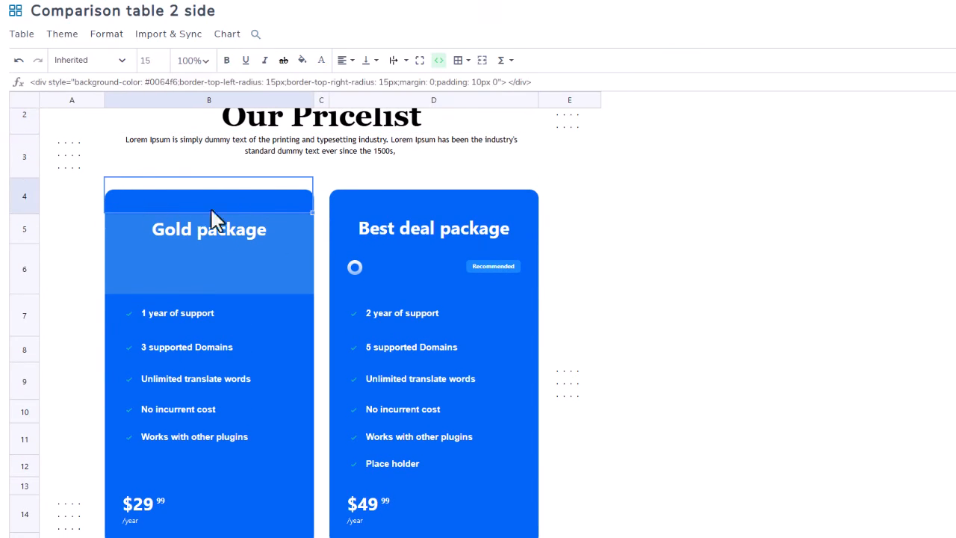
pyautogui.doubleClick(274, 198)
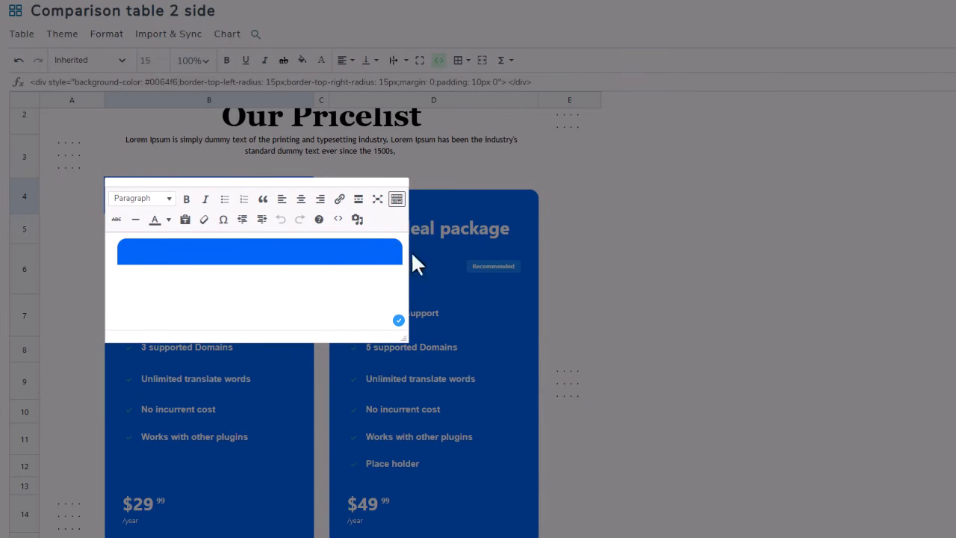
pyautogui.click(458, 215)
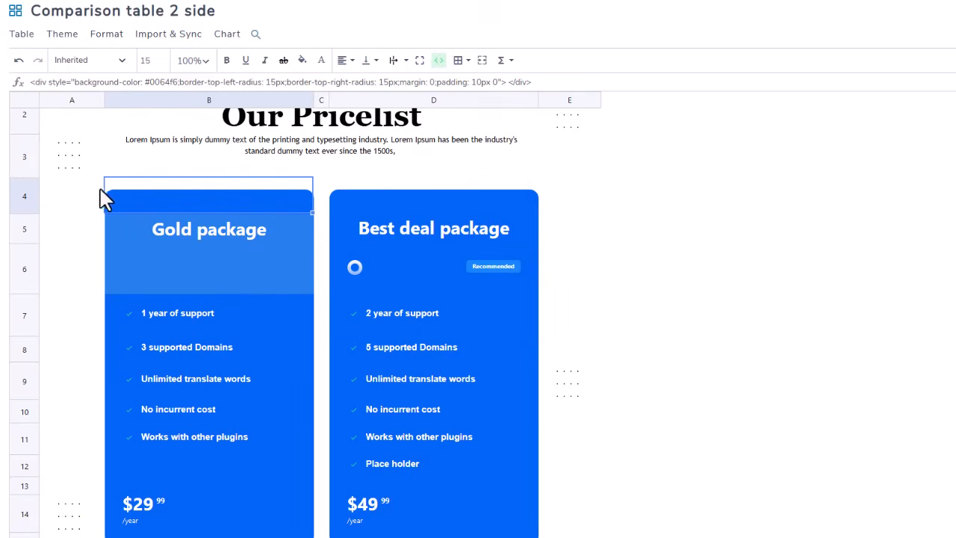
pyautogui.click(322, 239)
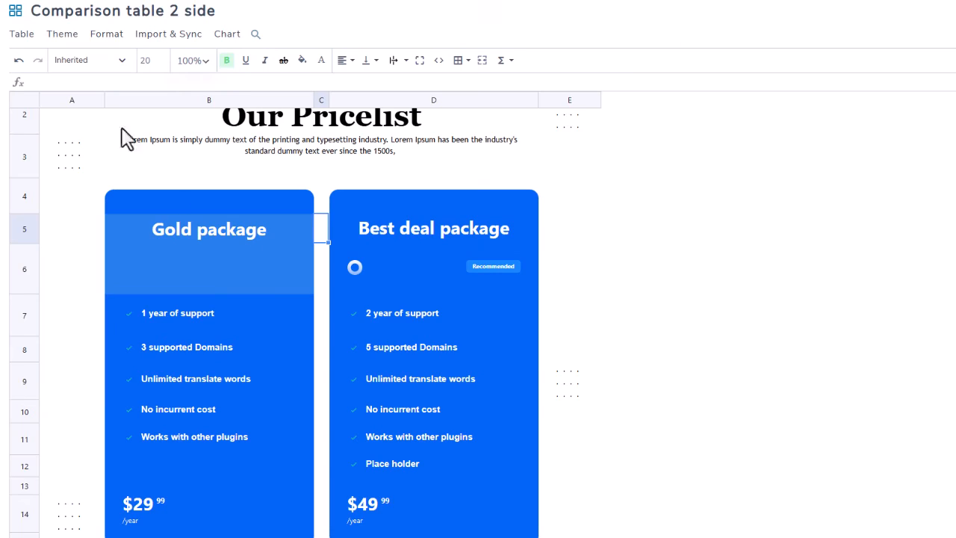
# Step: Browse the ready-made table themes and preview the purple Basic and Pro pricing theme
pyautogui.click(62, 34)
pyautogui.click(75, 57)
pyautogui.moveTo(539, 325)
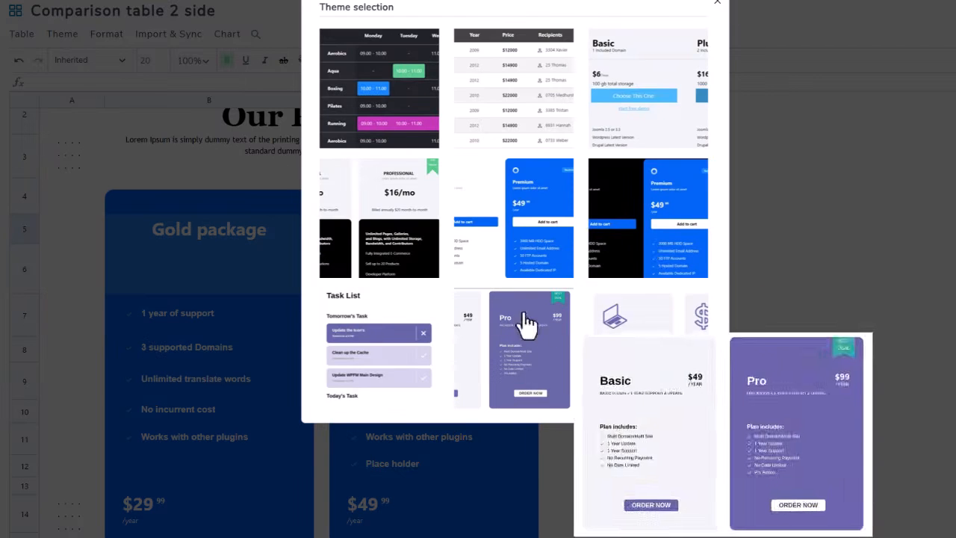
pyautogui.moveTo(540, 249)
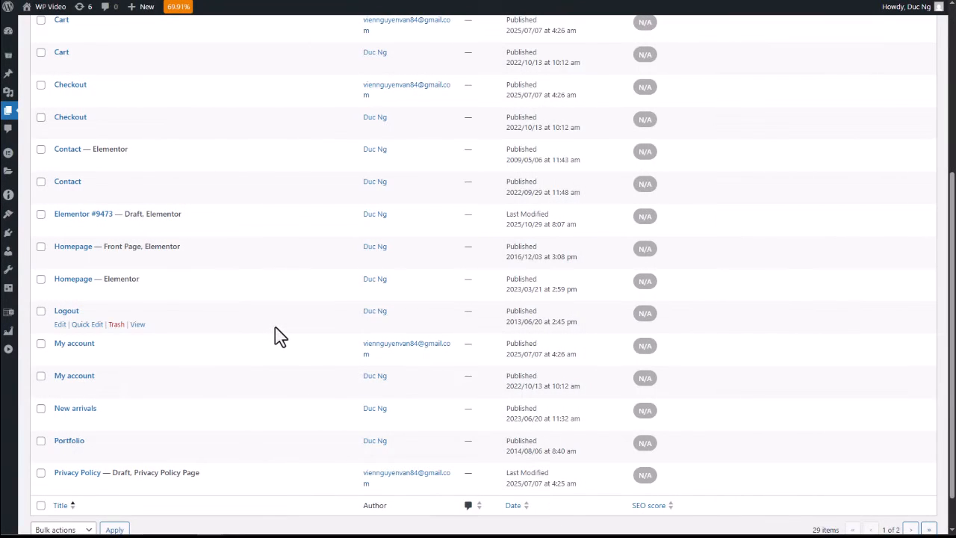
# Step: Open the front-page Homepage in Elementor and replace its bar chart section with an empty widget area
pyautogui.scroll(1, 275, 327)
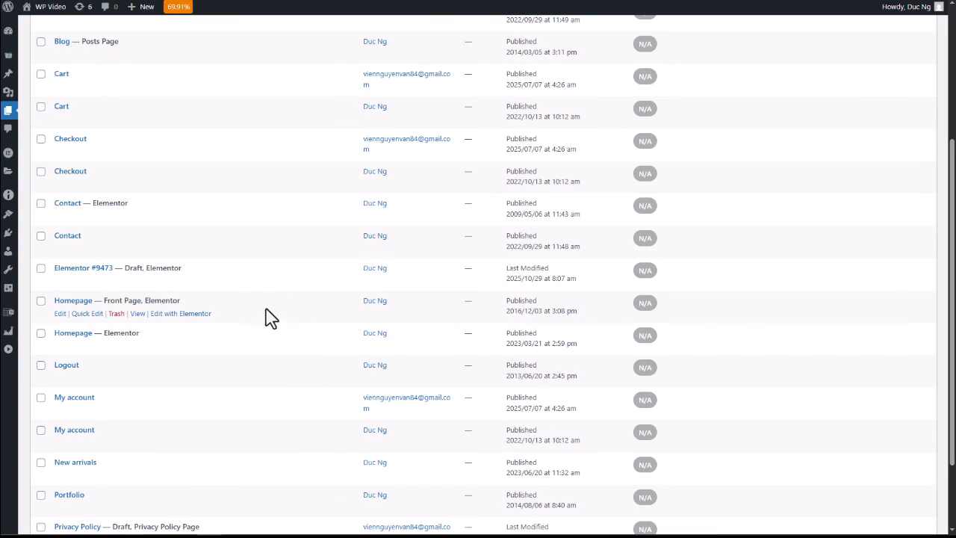
pyautogui.click(186, 315)
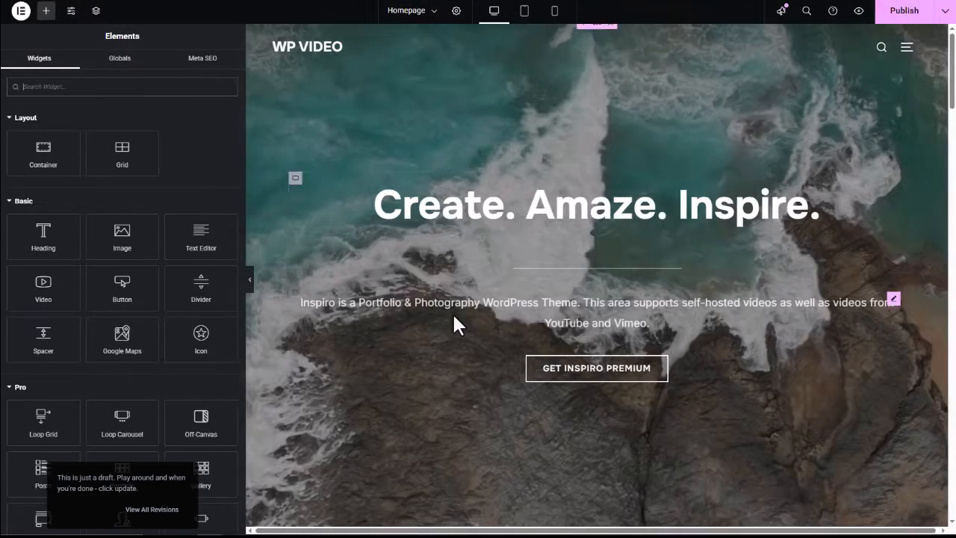
pyautogui.scroll(-4, 452, 311)
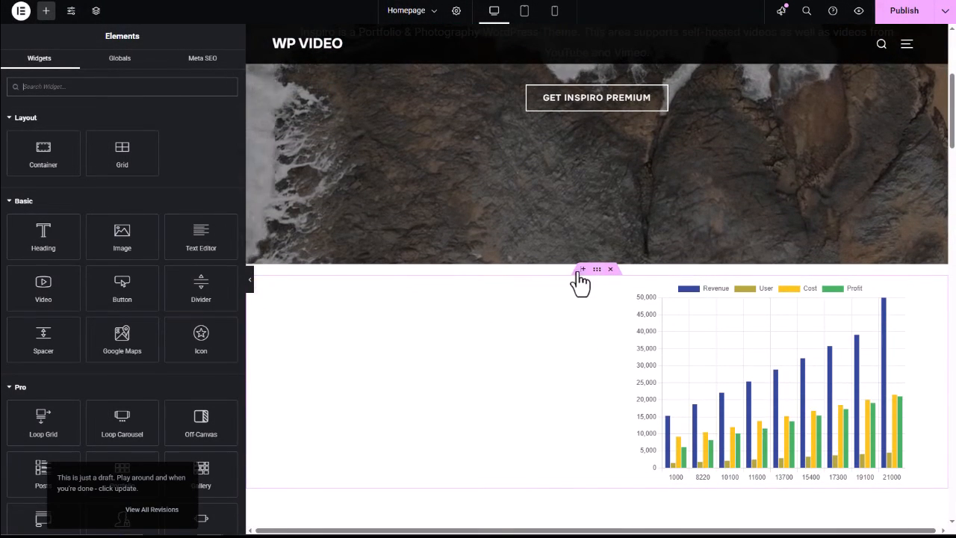
pyautogui.click(582, 269)
pyautogui.click(609, 384)
# Step: Search the widgets for "table" and place the WP Table Manager Table widget in the empty area
pyautogui.click(177, 89)
pyautogui.write('a')
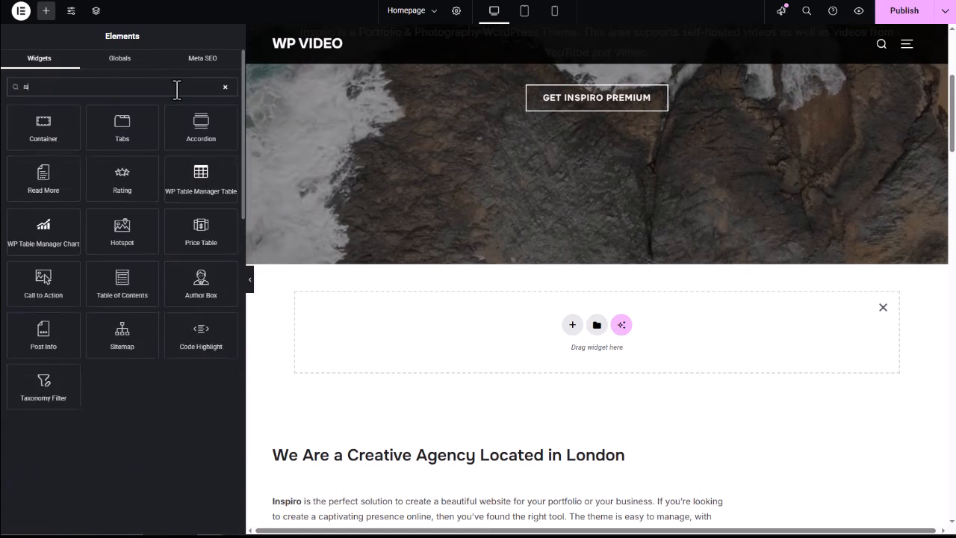
pyautogui.write('ble')
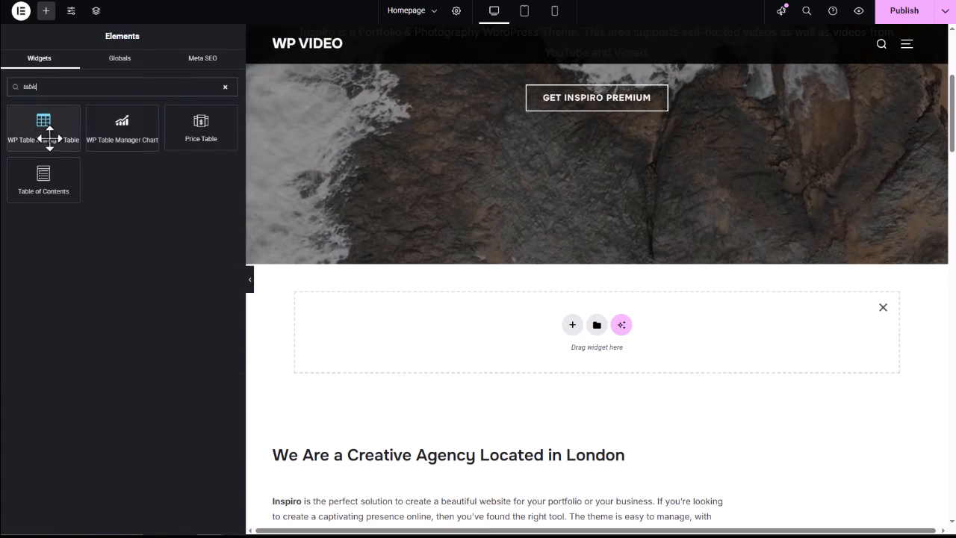
pyautogui.moveTo(44, 135); pyautogui.dragTo(513, 345)
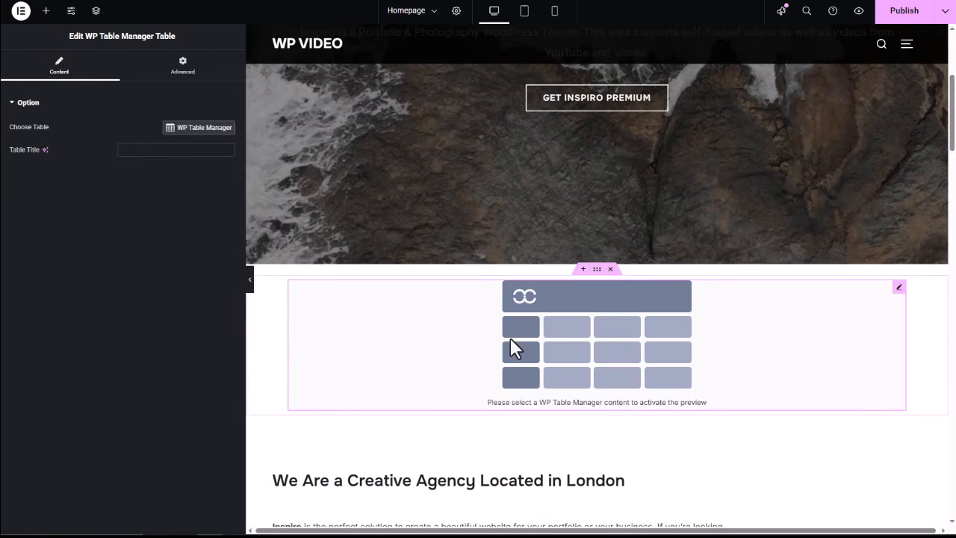
# Step: Insert the table "Comparison table 2 side" into the WP Table Manager Table widget and check its preview on the page
pyautogui.click(198, 129)
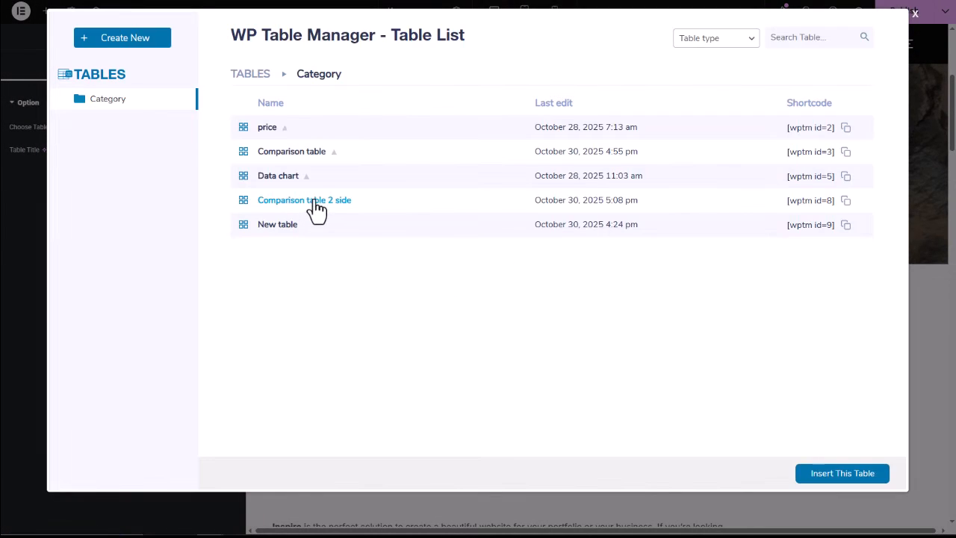
pyautogui.click(317, 210)
pyautogui.click(832, 478)
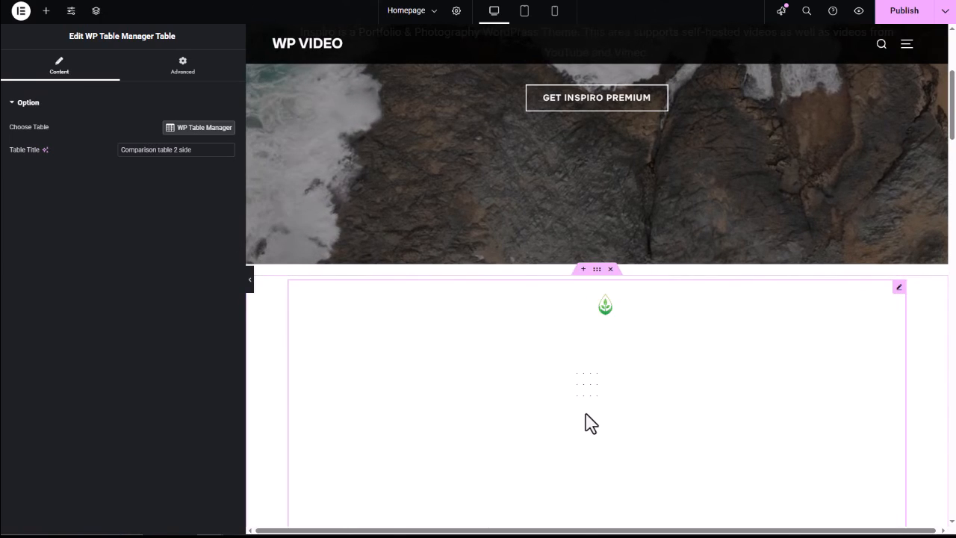
pyautogui.scroll(-3, 590, 423)
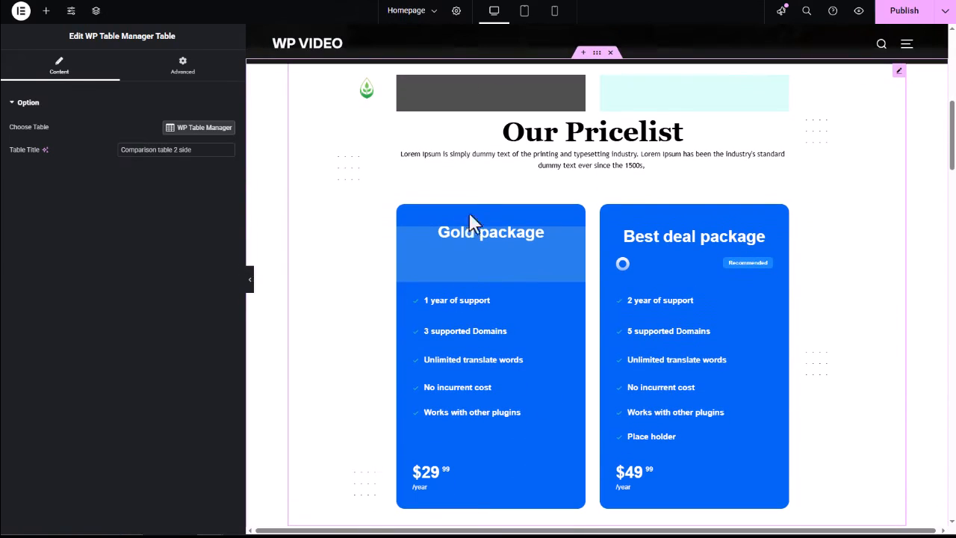
# Step: Preview the homepage as visitors see it and examine the Our Pricelist comparison table on the live page
pyautogui.scroll(-2, 656, 295)
pyautogui.scroll(2, 656, 295)
pyautogui.click(859, 10)
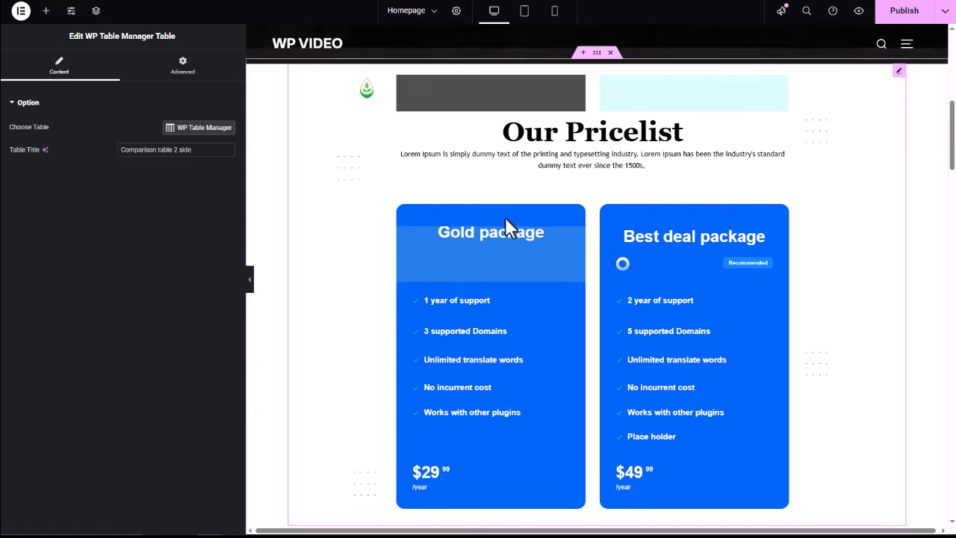
pyautogui.scroll(-5, 437, 221)
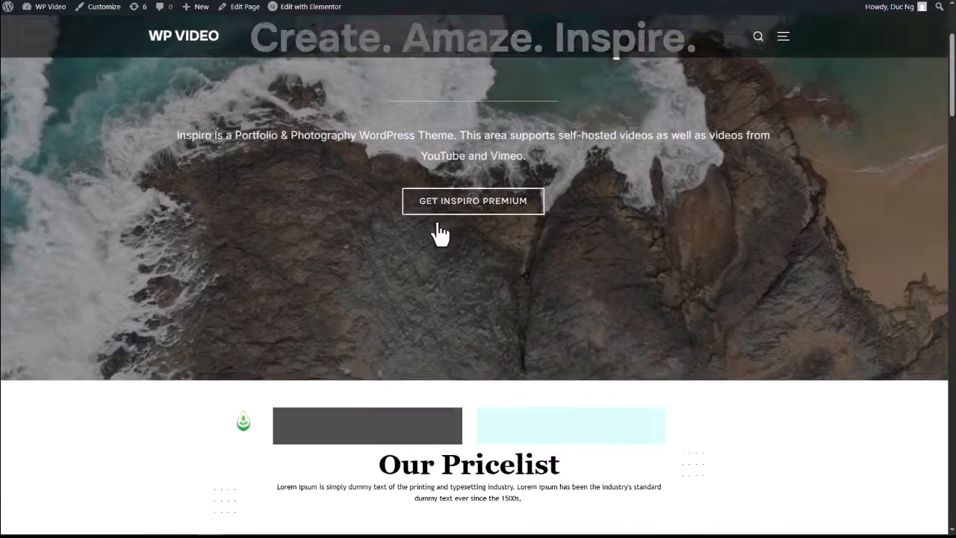
pyautogui.scroll(-2, 437, 229)
pyautogui.scroll(1, 425, 254)
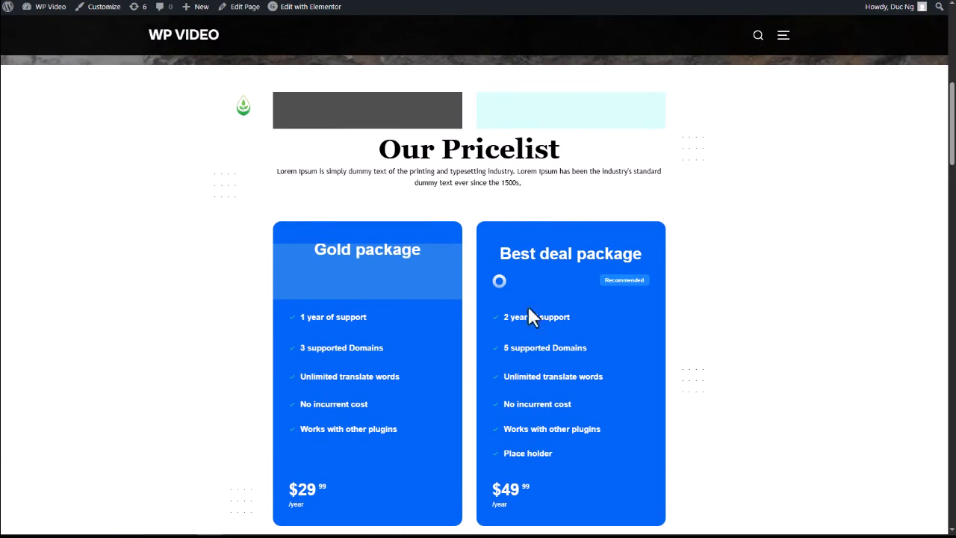
pyautogui.scroll(-1, 445, 306)
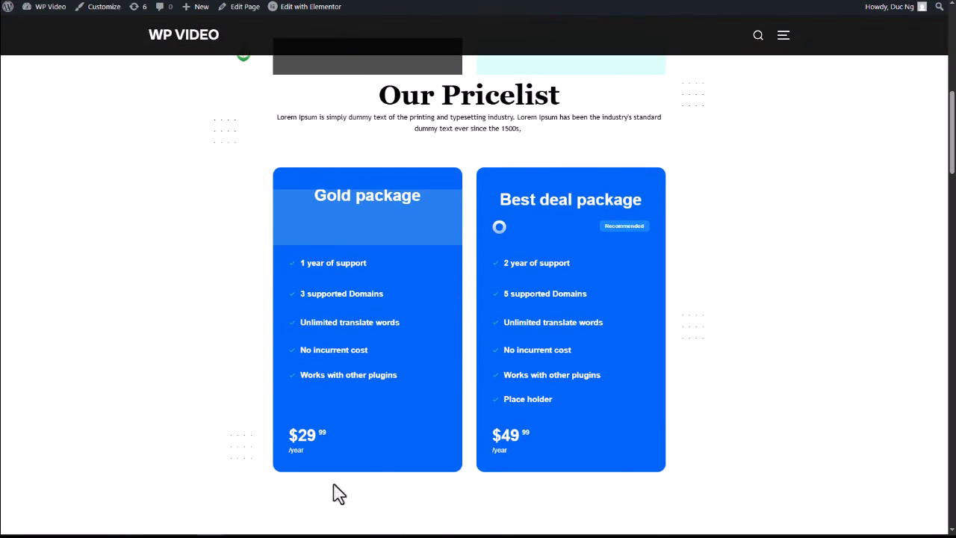
pyautogui.scroll(1, 281, 128)
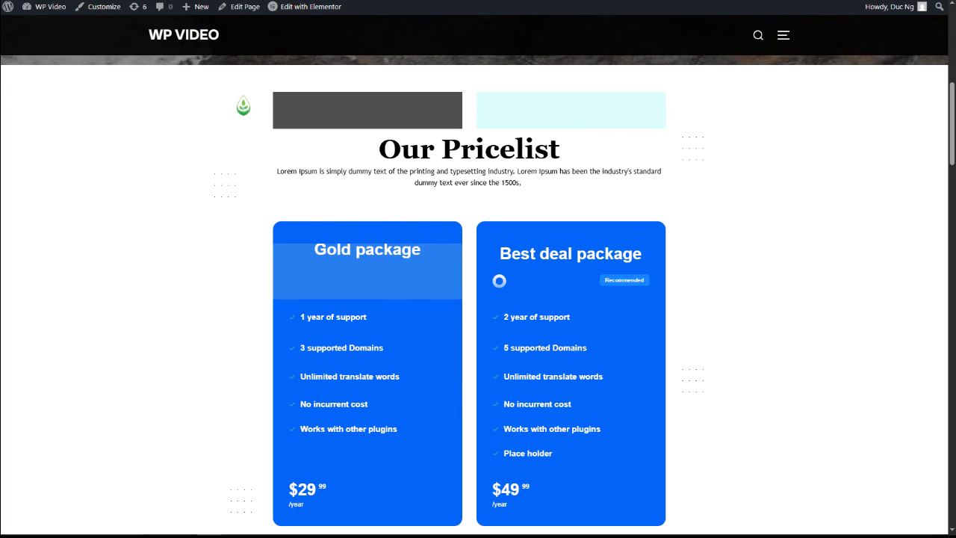
# Step: Switch to the Comparison table 2 side editor and set the Gold package price to $39.99 per year
pyautogui.click(242, 0)
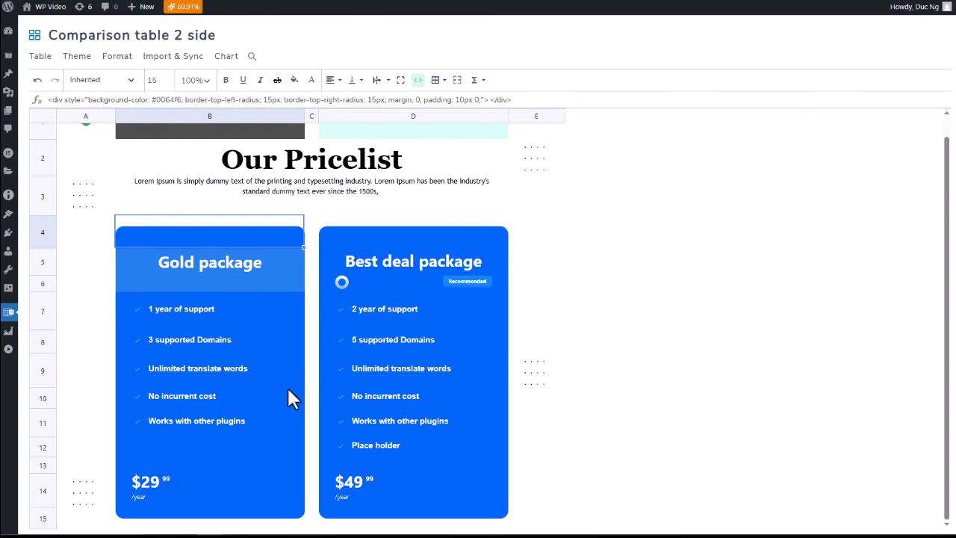
pyautogui.doubleClick(147, 479)
pyautogui.click(136, 401)
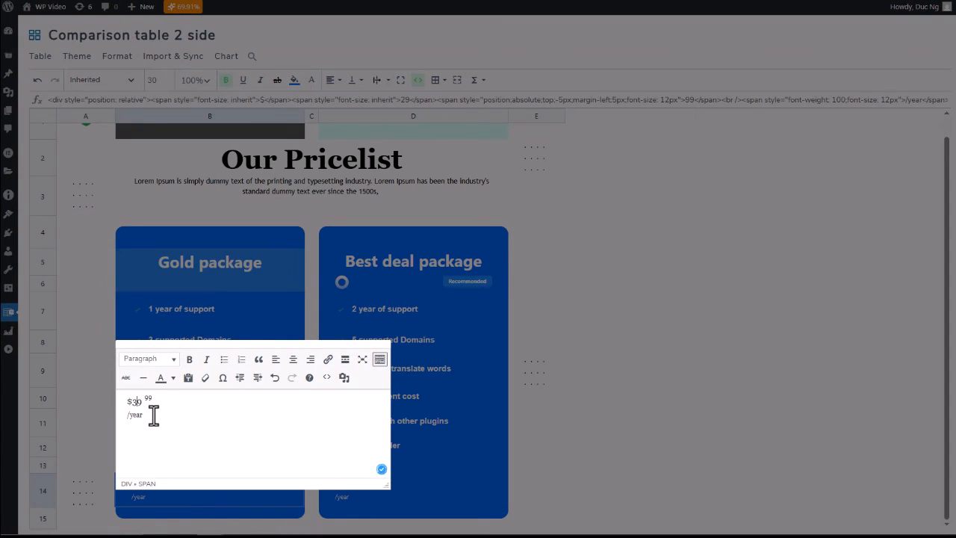
pyautogui.click(549, 426)
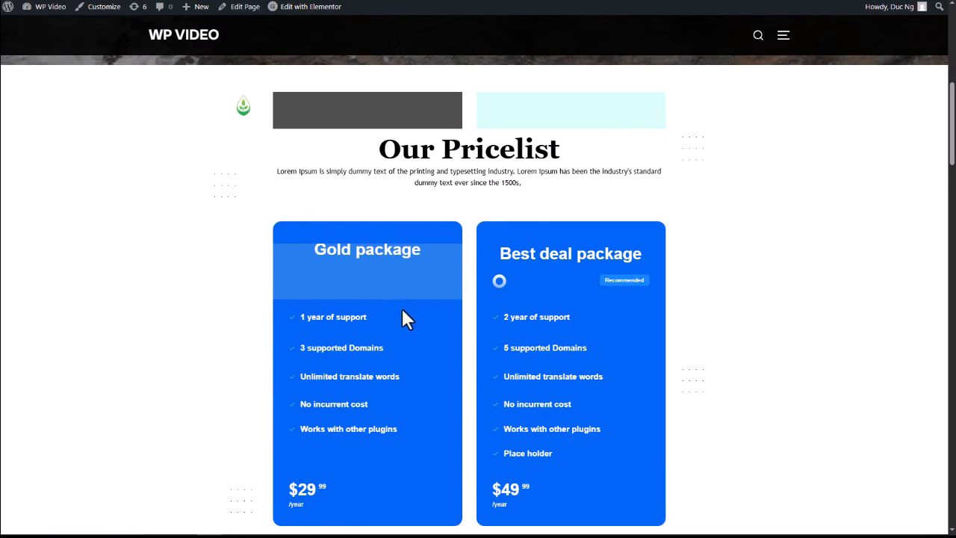
# Step: Reload the homepage preview and compare the Gold package price there with the one in the table editor
pyautogui.press('F5')
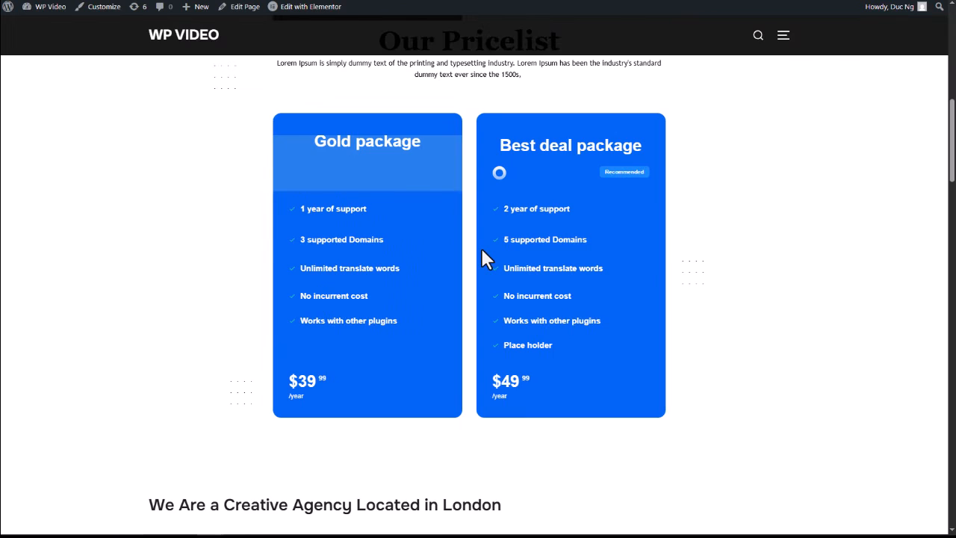
pyautogui.scroll(1, 480, 247)
pyautogui.scroll(2, 481, 250)
pyautogui.scroll(-2, 482, 250)
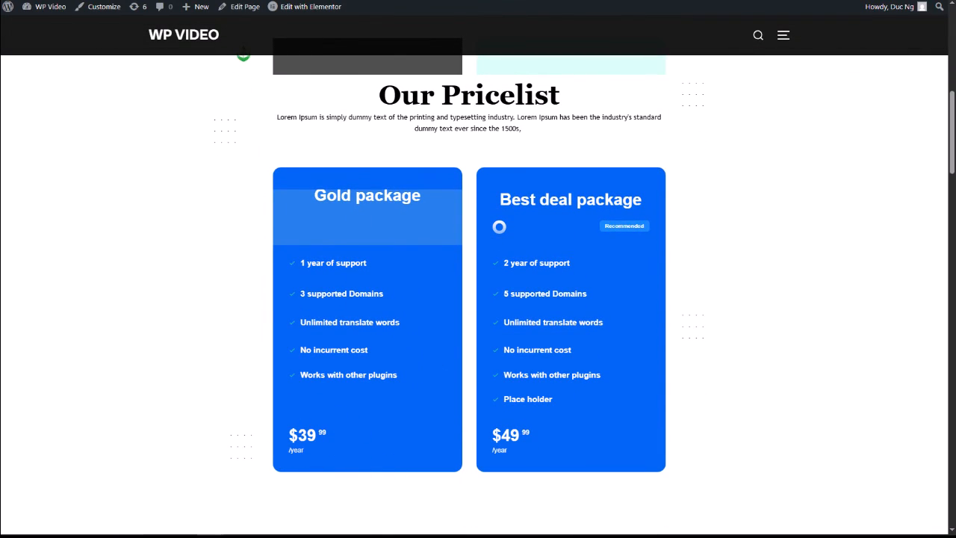
pyautogui.click(276, 1)
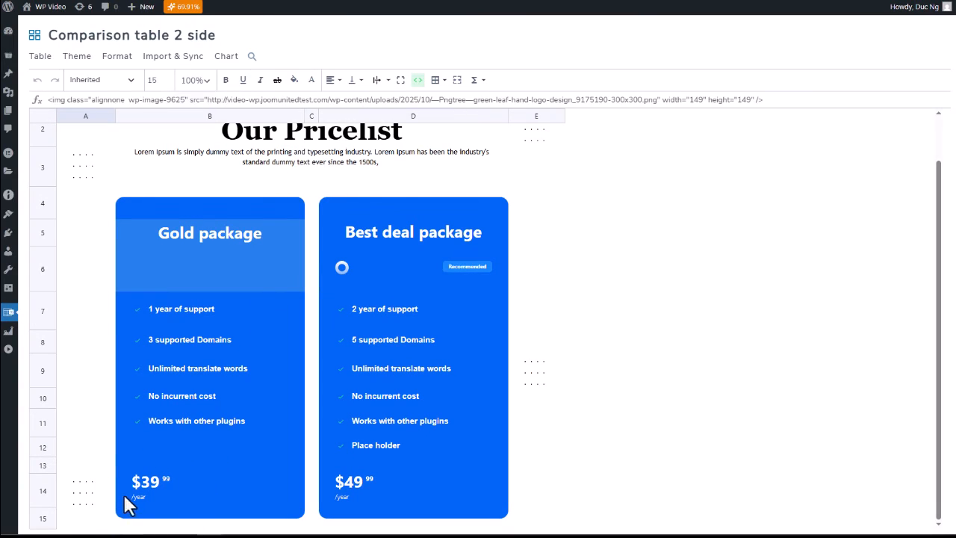
pyautogui.click(373, 1)
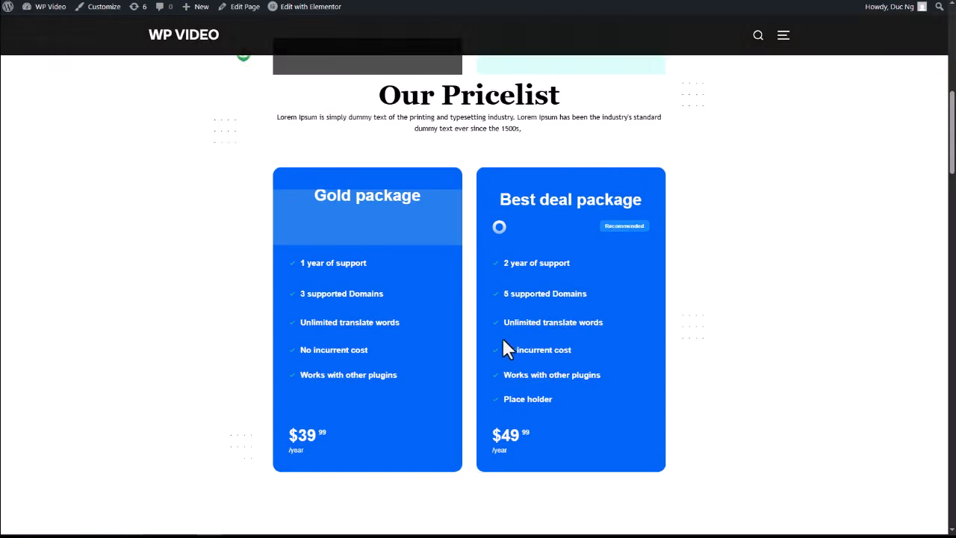
pyautogui.scroll(1, 497, 340)
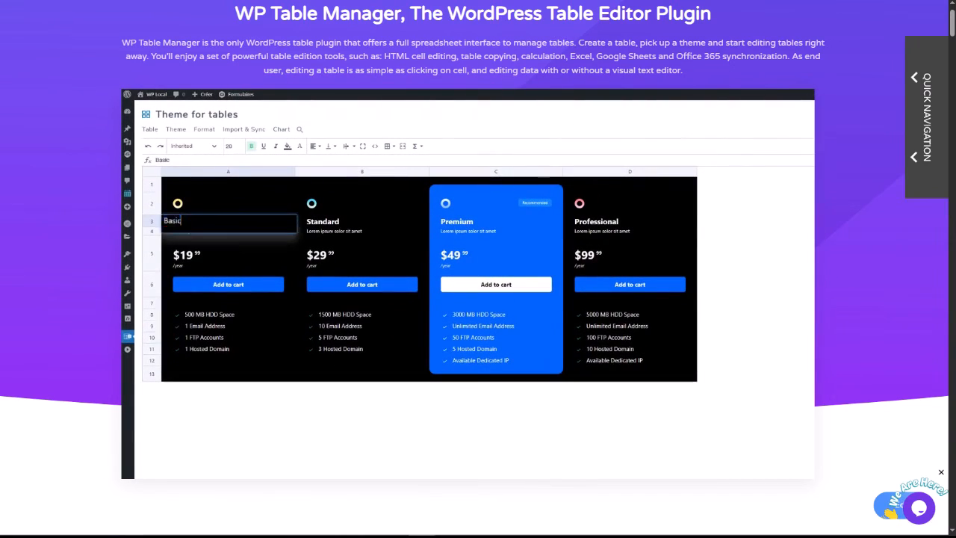
# Step: Browse the table theme examples on the WP Table Manager product page and view the plugin's pricing section
pyautogui.scroll(-6, 53, 314)
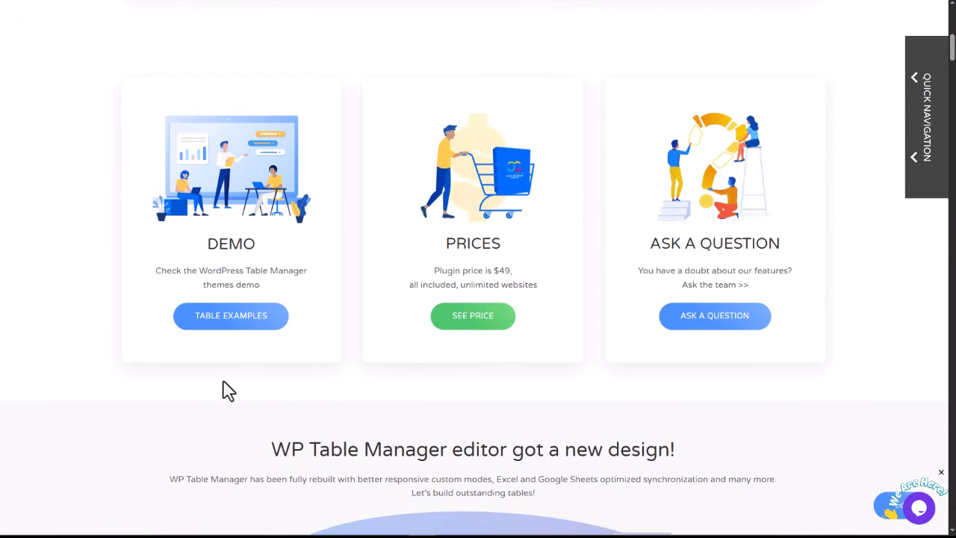
pyautogui.click(213, 323)
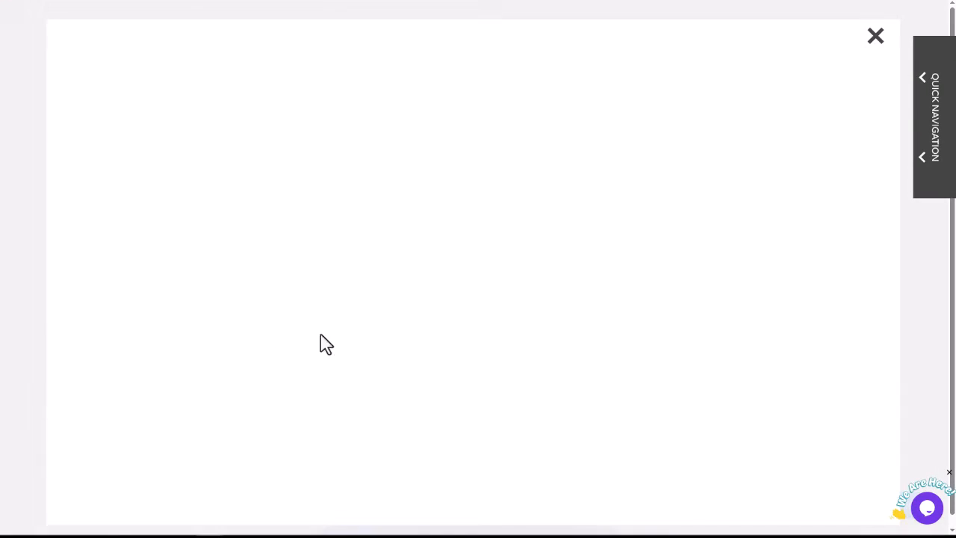
pyautogui.scroll(-2, 693, 359)
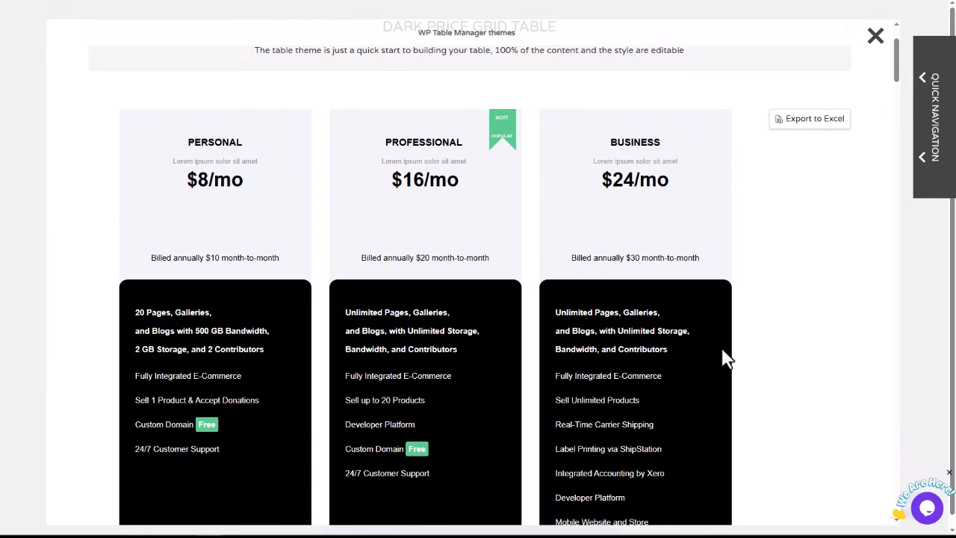
pyautogui.scroll(-7, 806, 336)
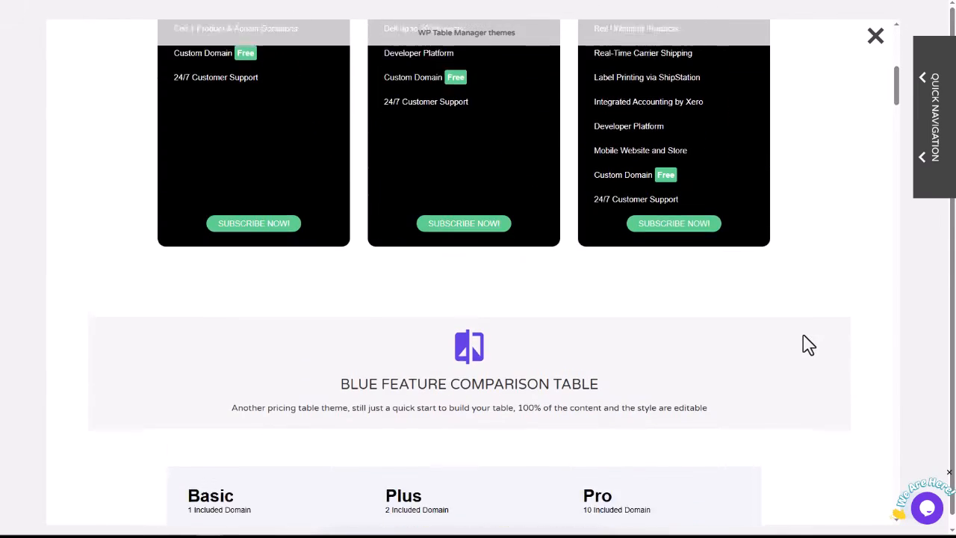
pyautogui.scroll(-1, 780, 357)
pyautogui.scroll(-7, 836, 348)
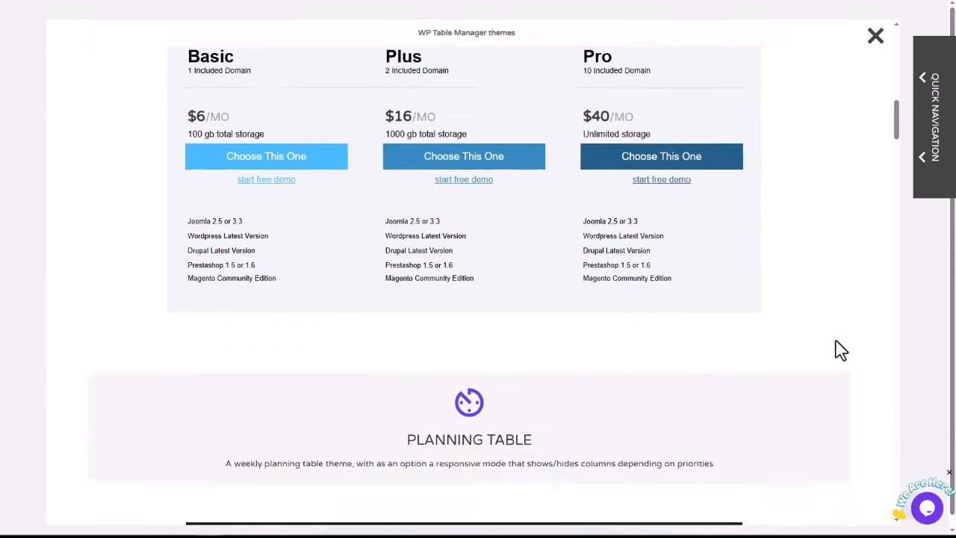
pyautogui.scroll(-5, 626, 379)
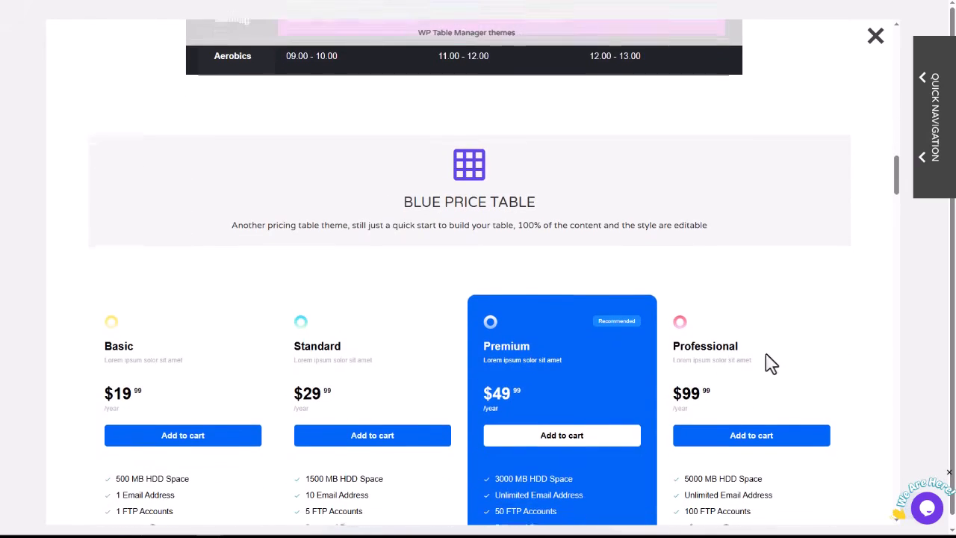
pyautogui.scroll(-3, 754, 347)
pyautogui.scroll(-1, 754, 349)
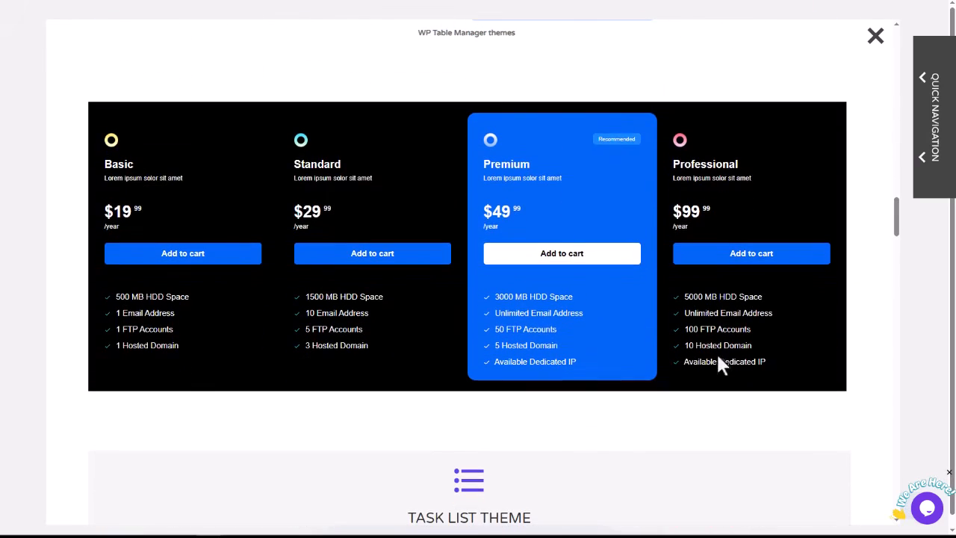
pyautogui.scroll(-3, 754, 321)
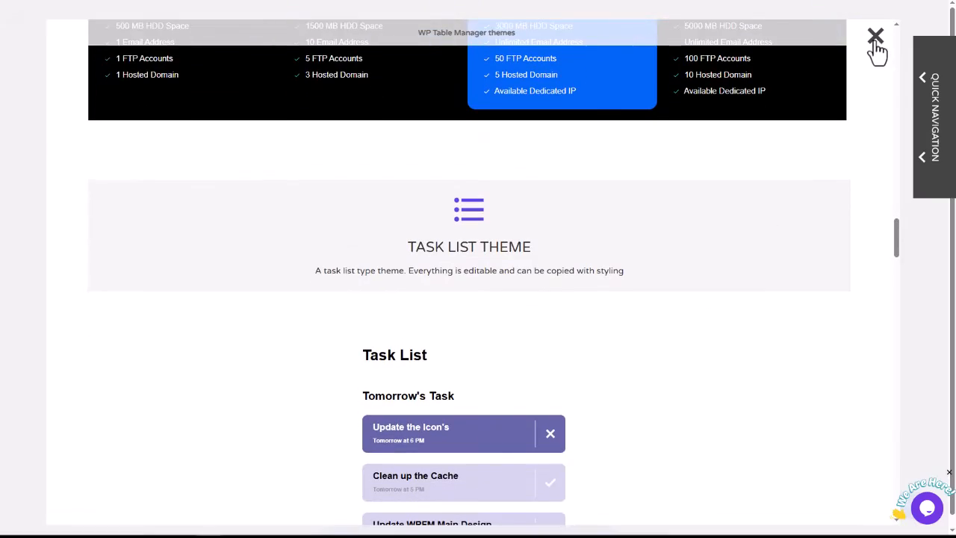
pyautogui.click(875, 37)
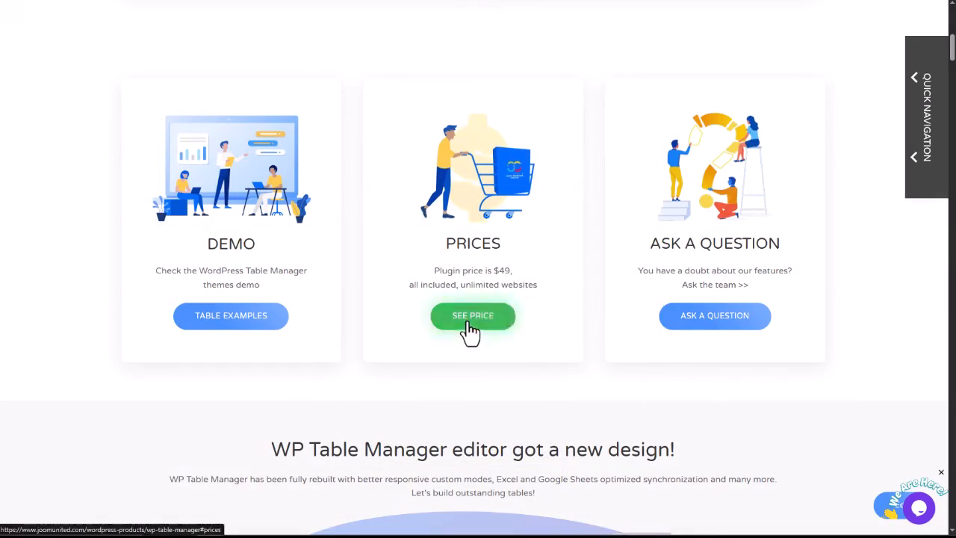
pyautogui.click(471, 319)
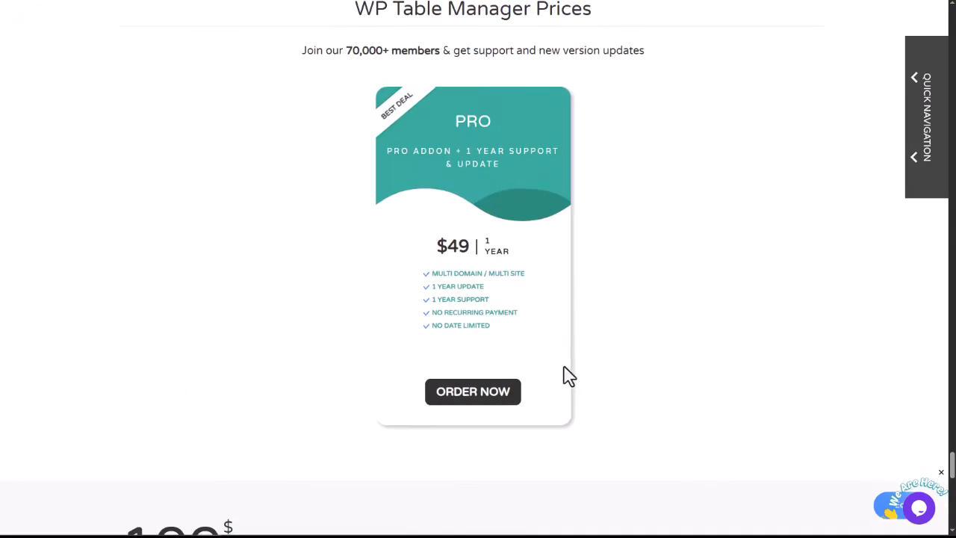